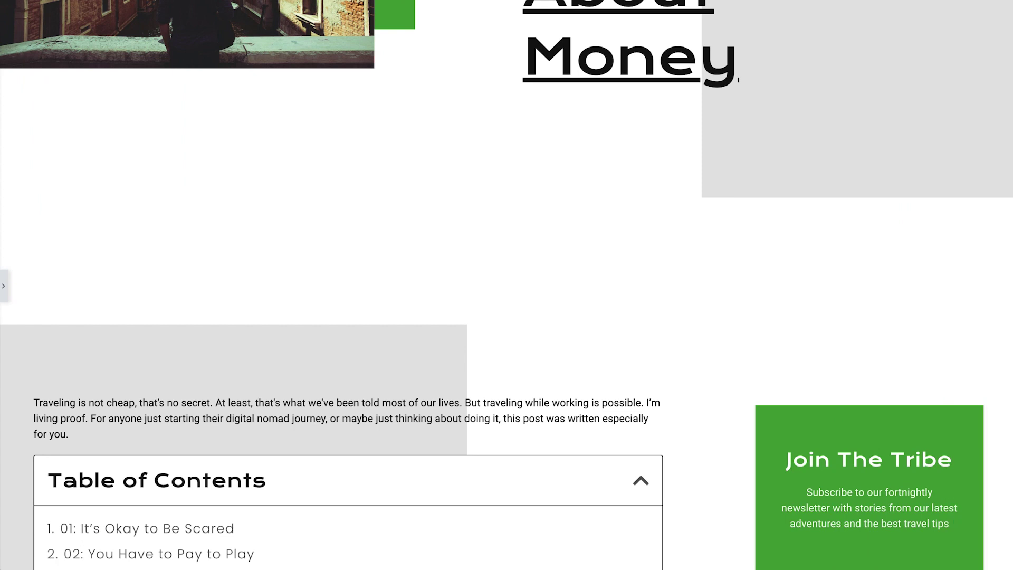
Scroll down the live post to preview the sticky header and green reading-progress bar
scroll(506, 285, "down", 7)
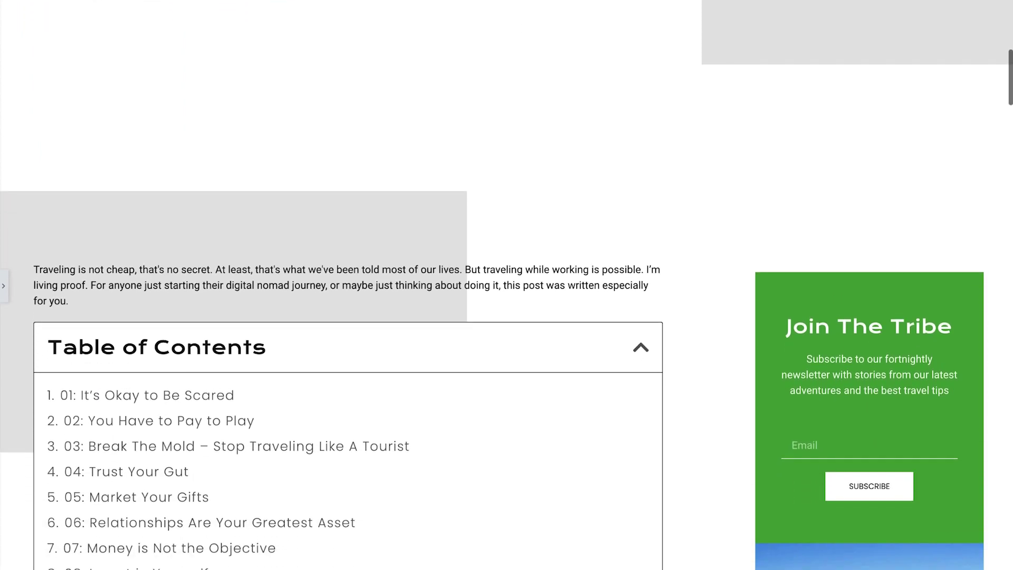
scroll(506, 285, "down", 9)
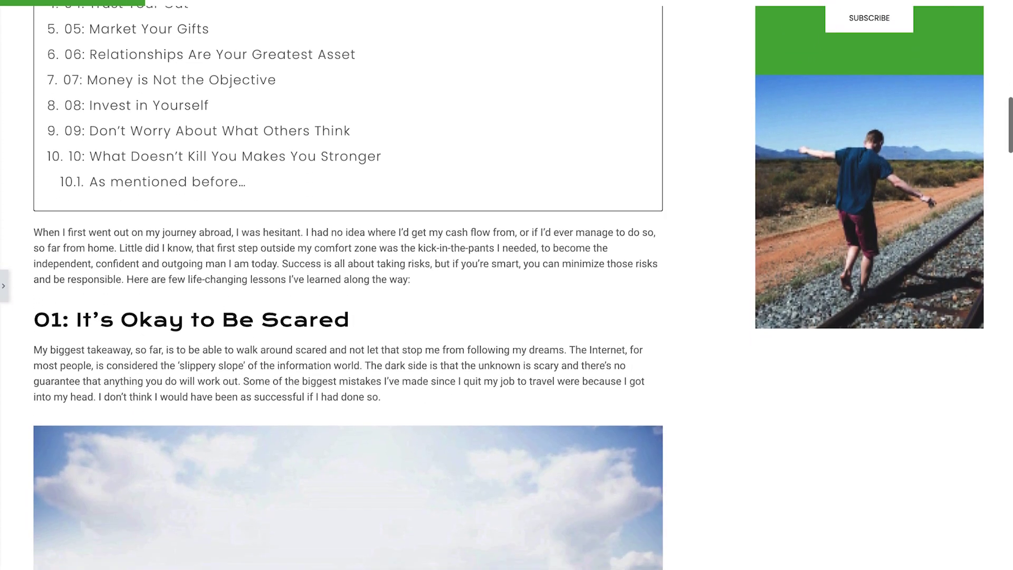
scroll(507, 285, "down", 9)
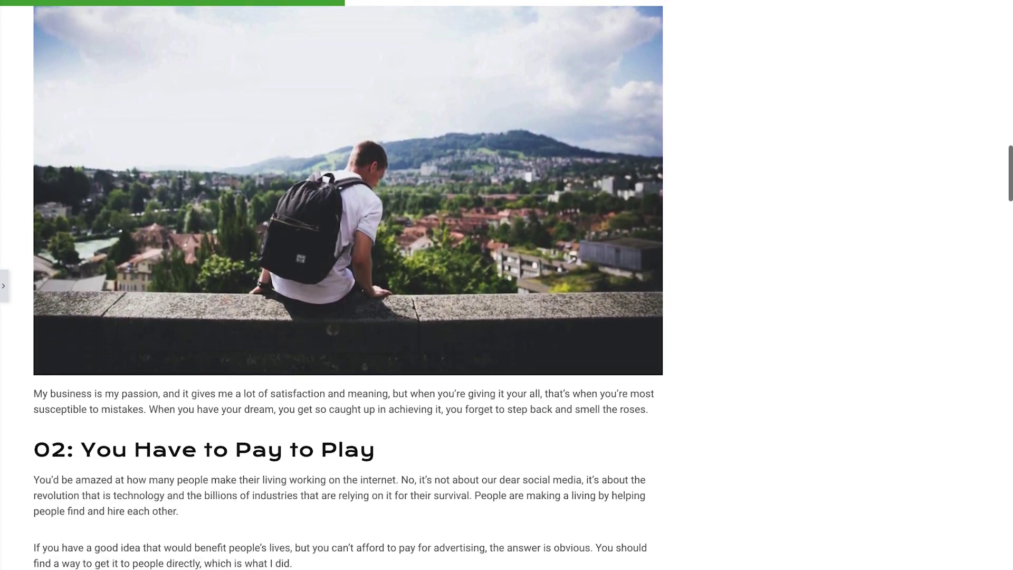
scroll(507, 285, "down", 4)
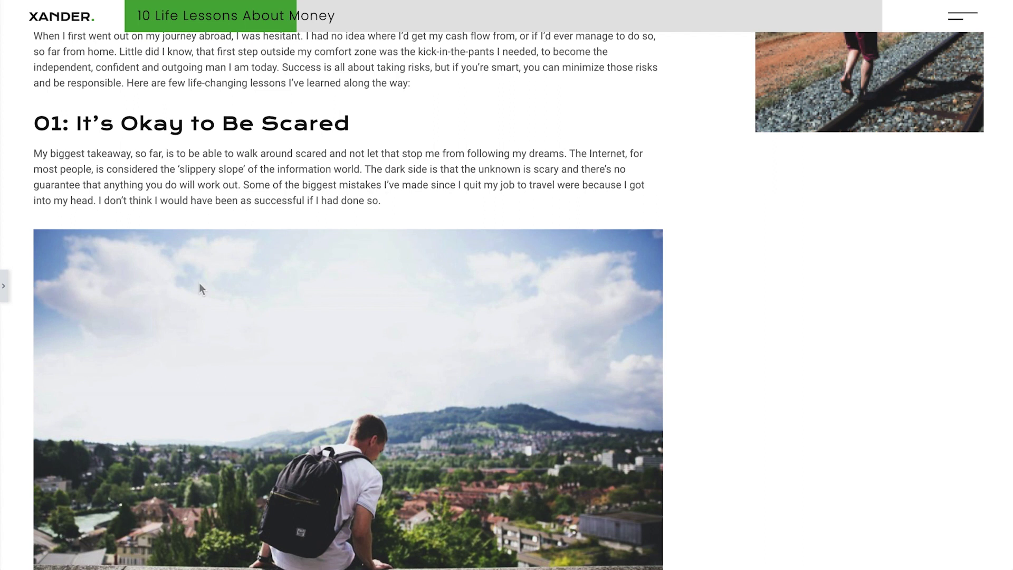
scroll(507, 285, "down", 5)
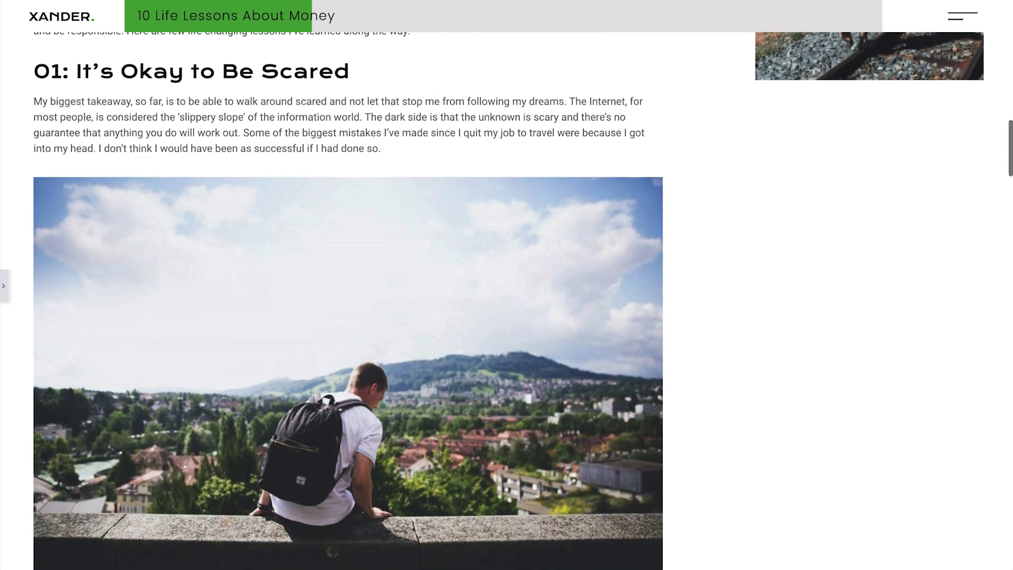
scroll(507, 285, "down", 7)
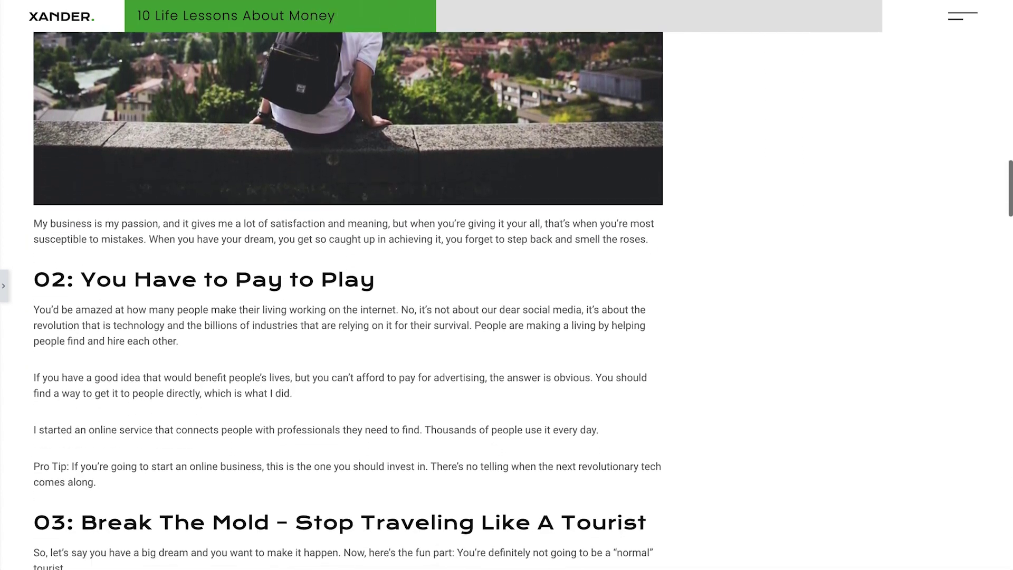
scroll(507, 285, "down", 5)
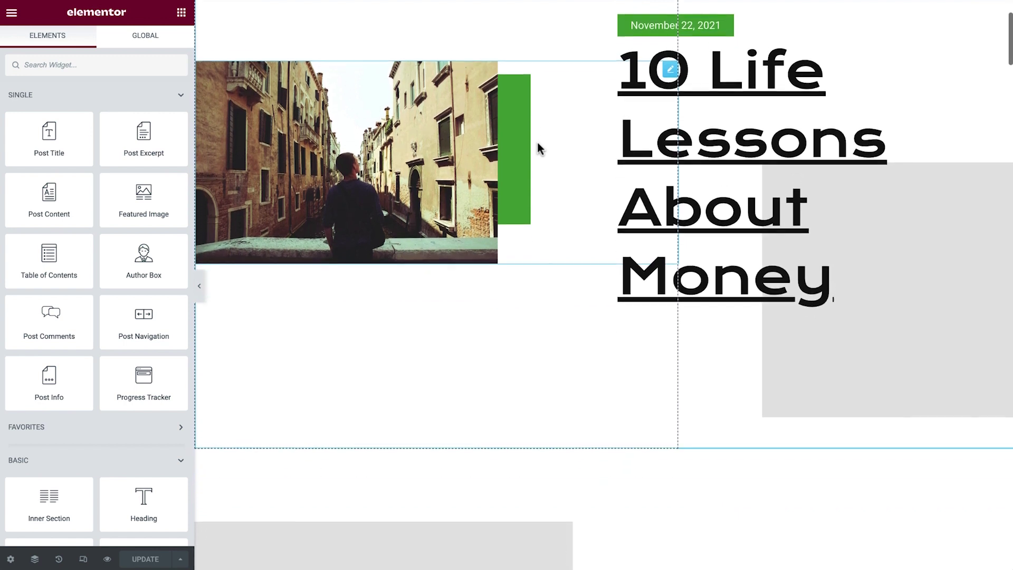
scroll(538, 143, "down", 2)
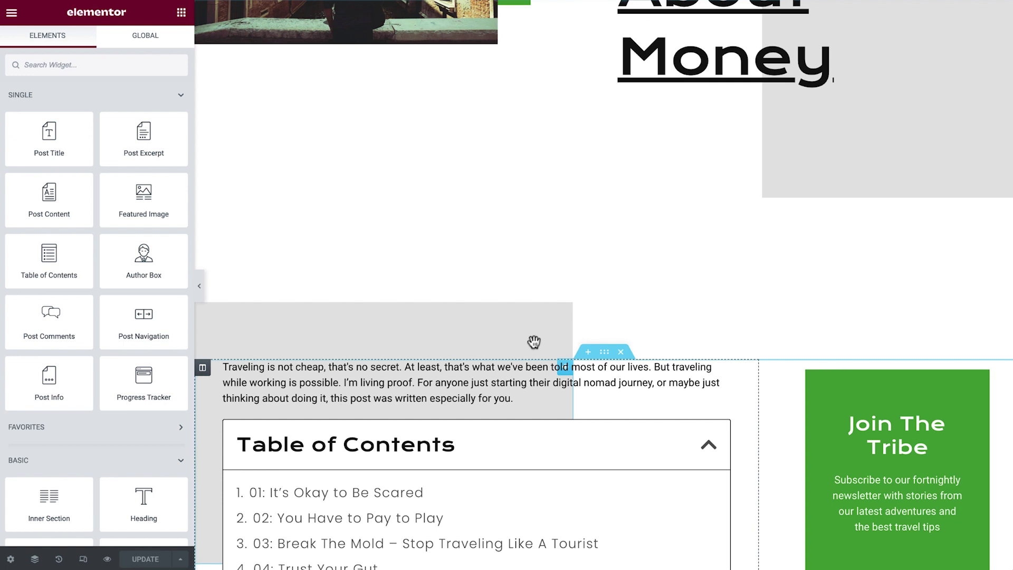
Insert a one-column section above the article, with Full Width content and No Gap columns
left_click(587, 351)
left_click(588, 296)
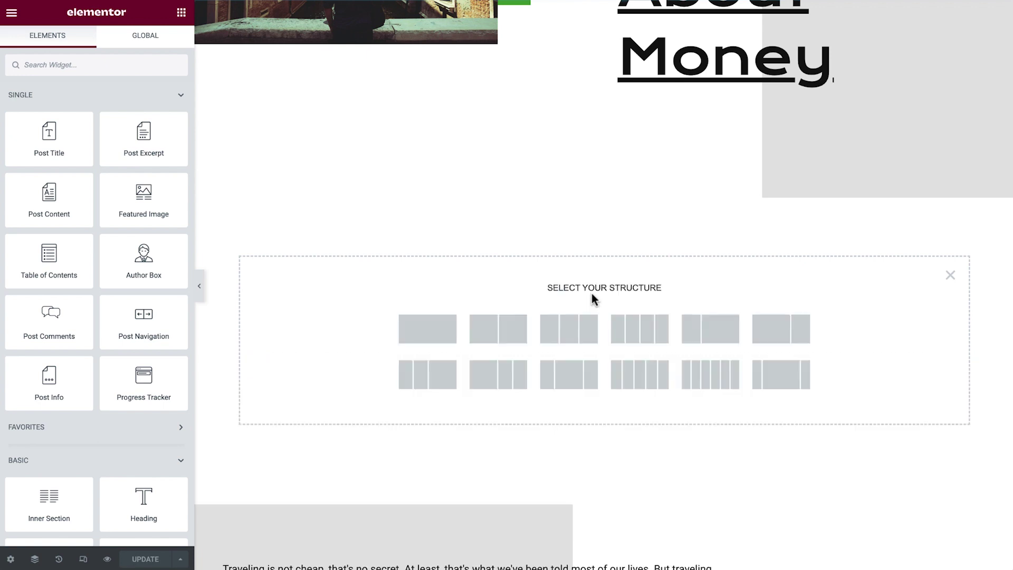
left_click(437, 327)
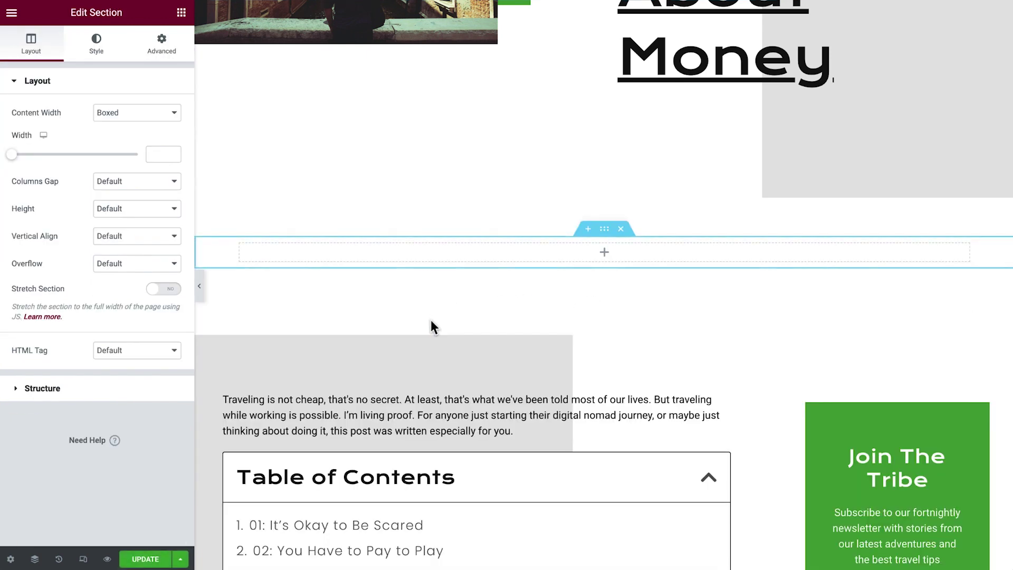
left_click(155, 117)
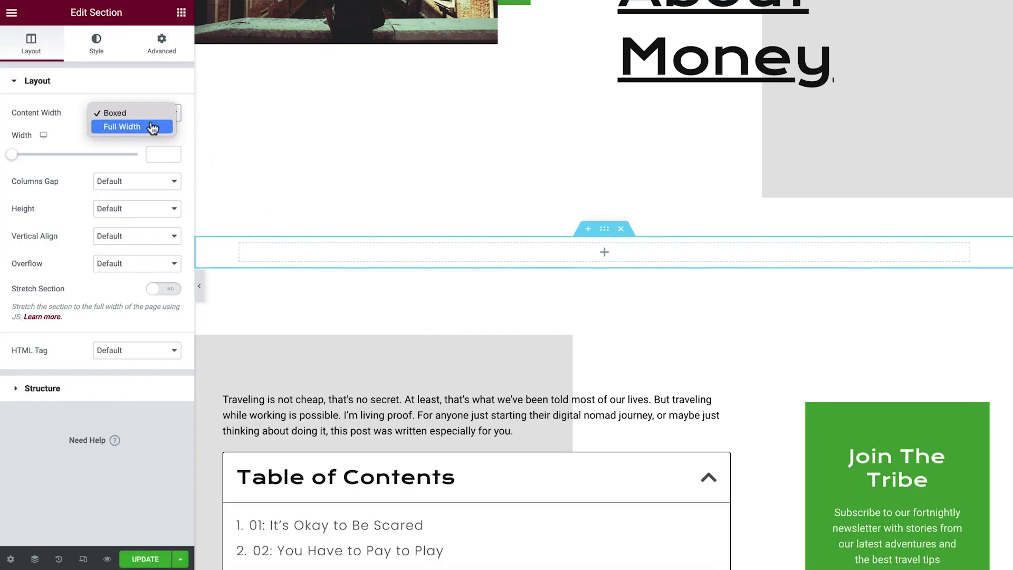
left_click(151, 129)
left_click(148, 140)
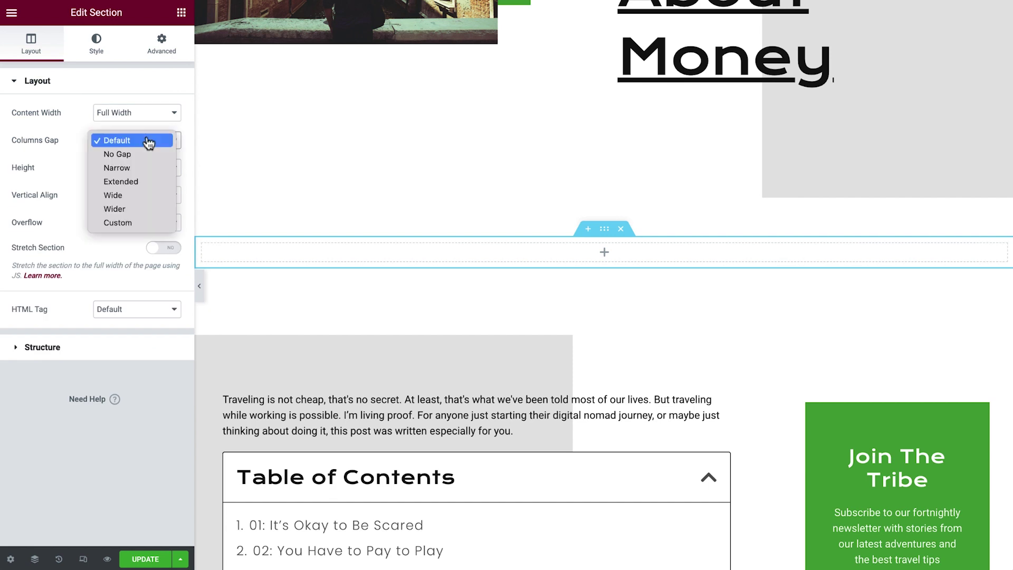
left_click(146, 155)
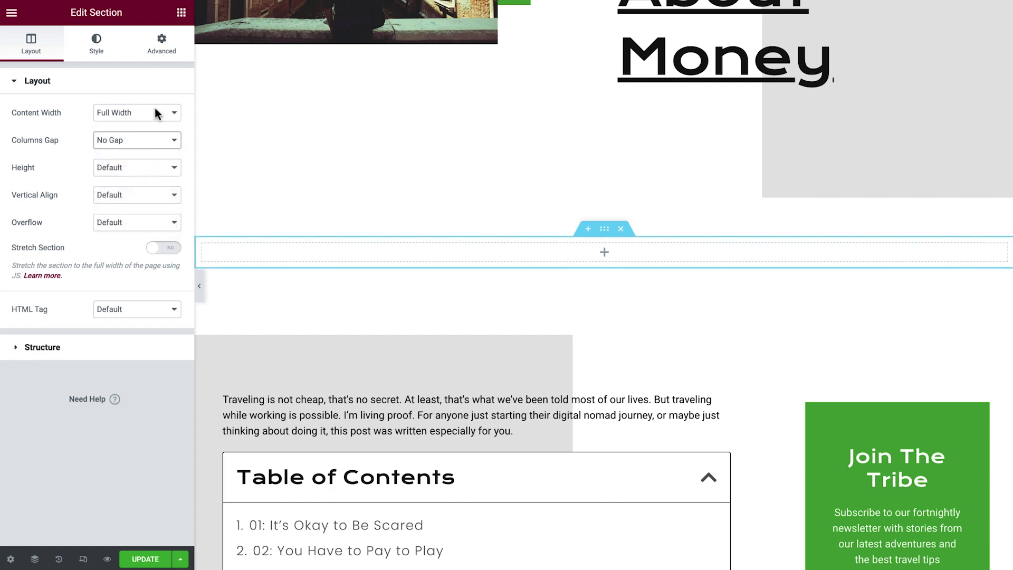
left_click(181, 13)
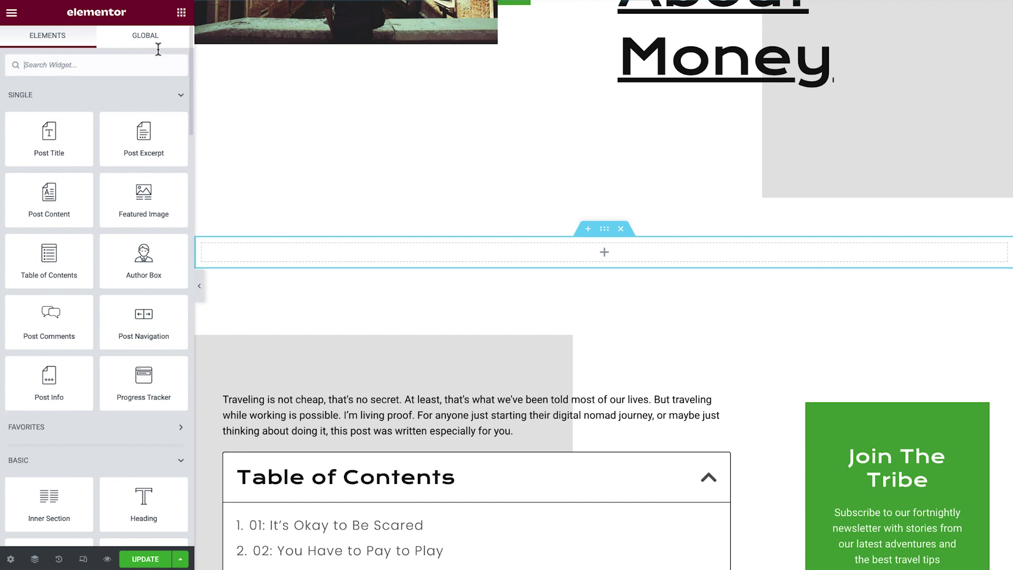
Add a Progress Tracker widget to the empty section and bring up its Style settings
type("progress tracker")
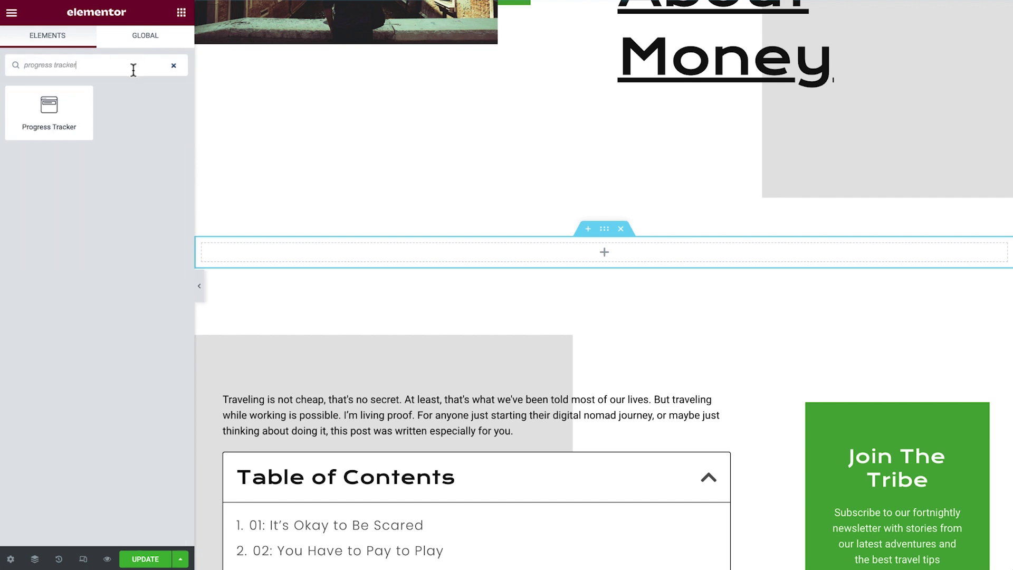
left_click_drag(58, 108, 312, 252)
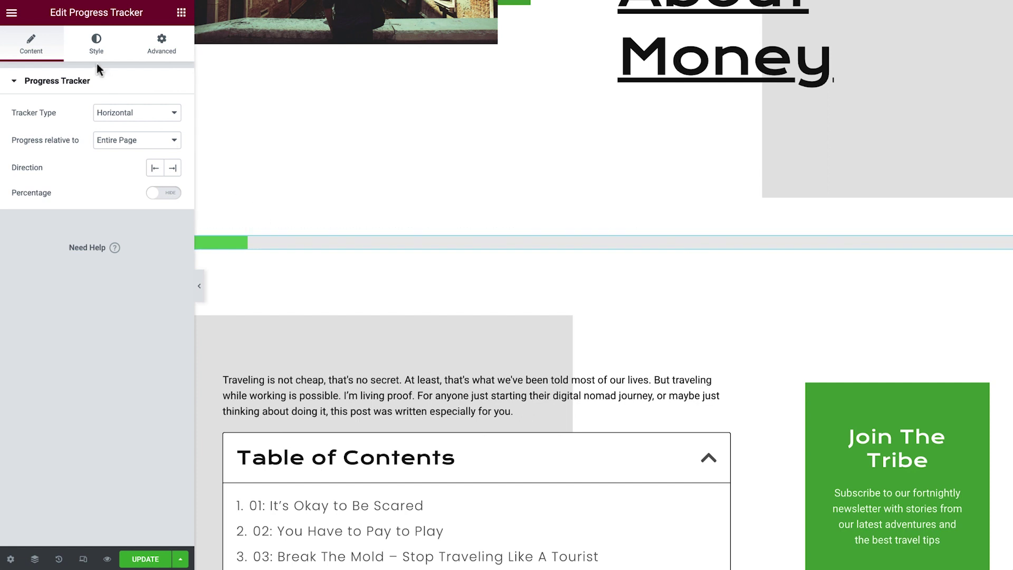
left_click(92, 47)
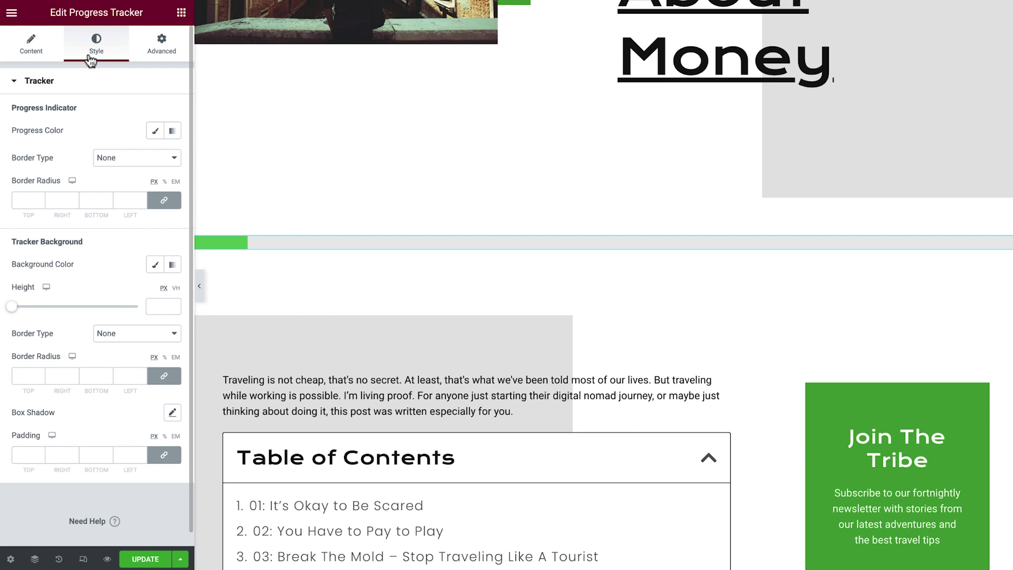
Style the tracker with a Secondary green indicator, White Element background and 10 px height
left_click(154, 133)
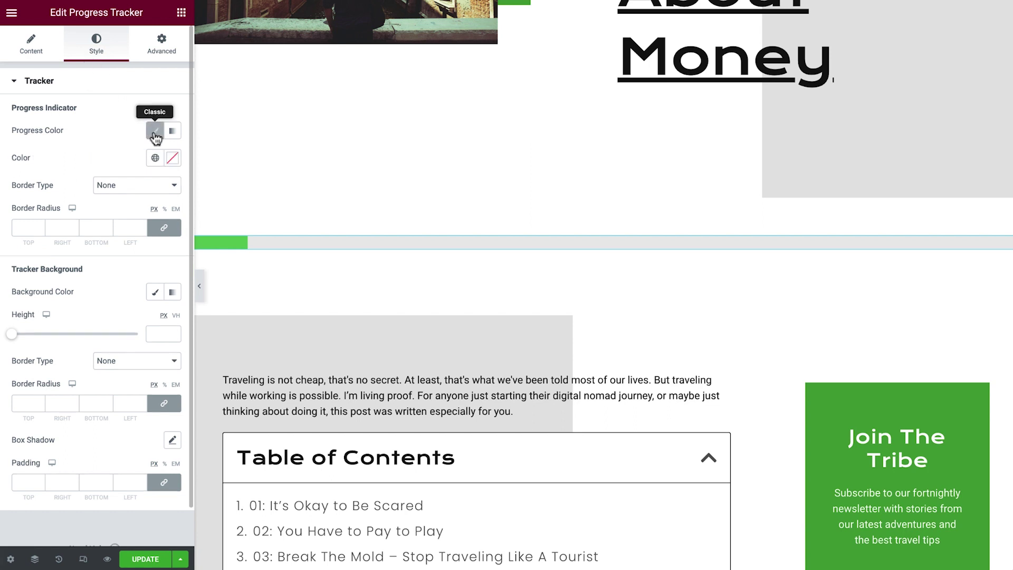
left_click(154, 157)
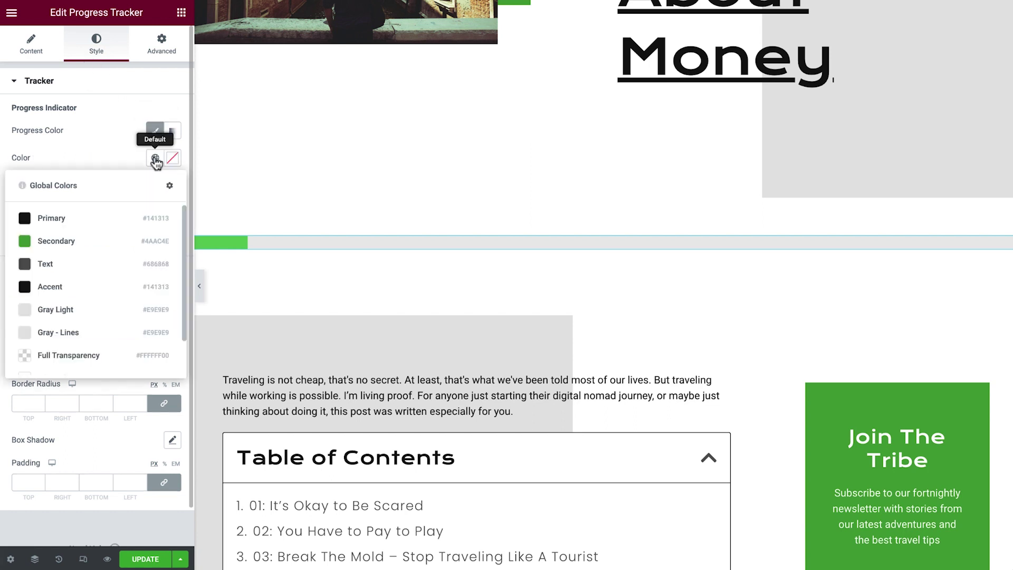
left_click(123, 237)
left_click(152, 293)
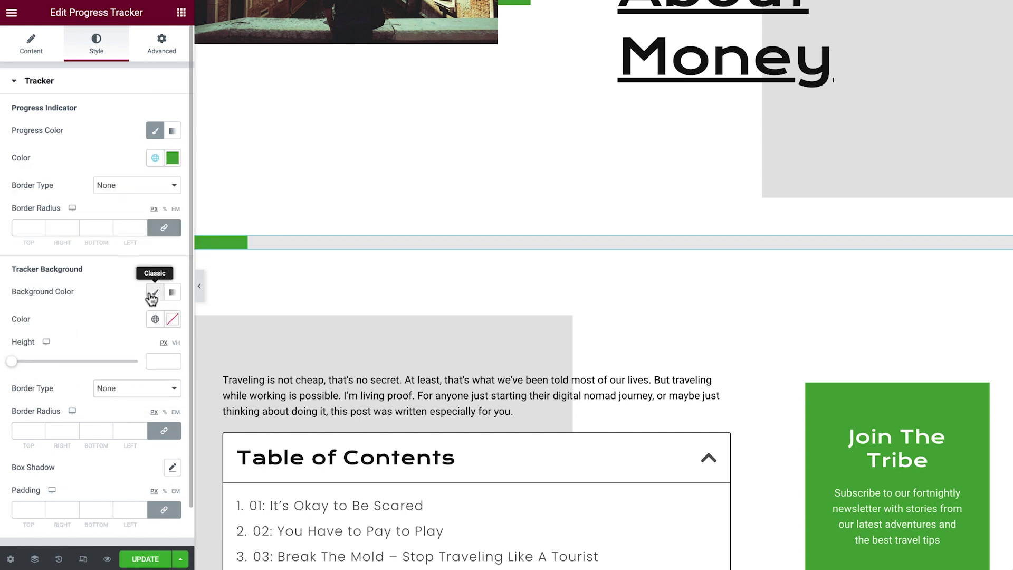
left_click(155, 319)
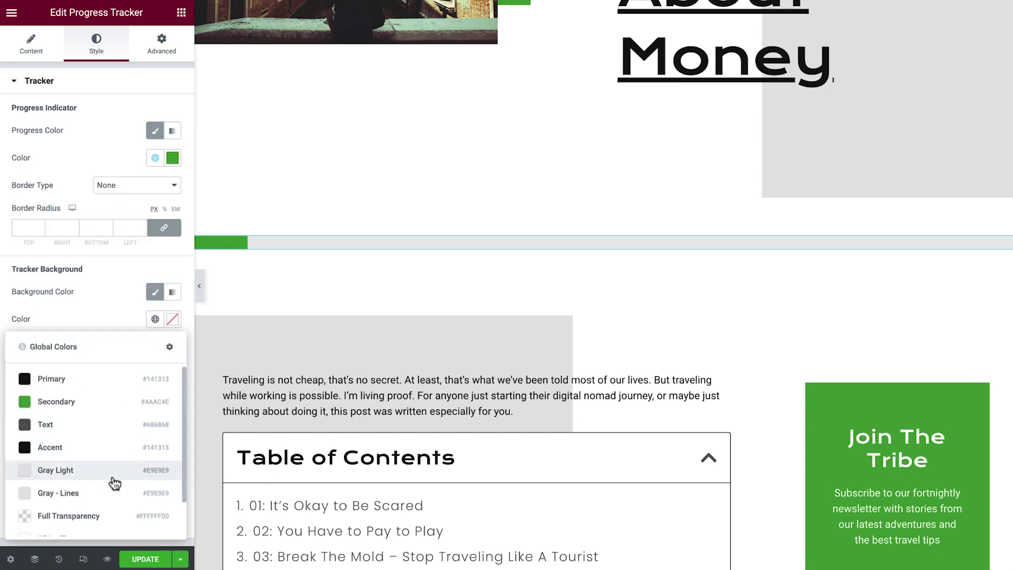
scroll(112, 494, "down", 1)
left_click(111, 505)
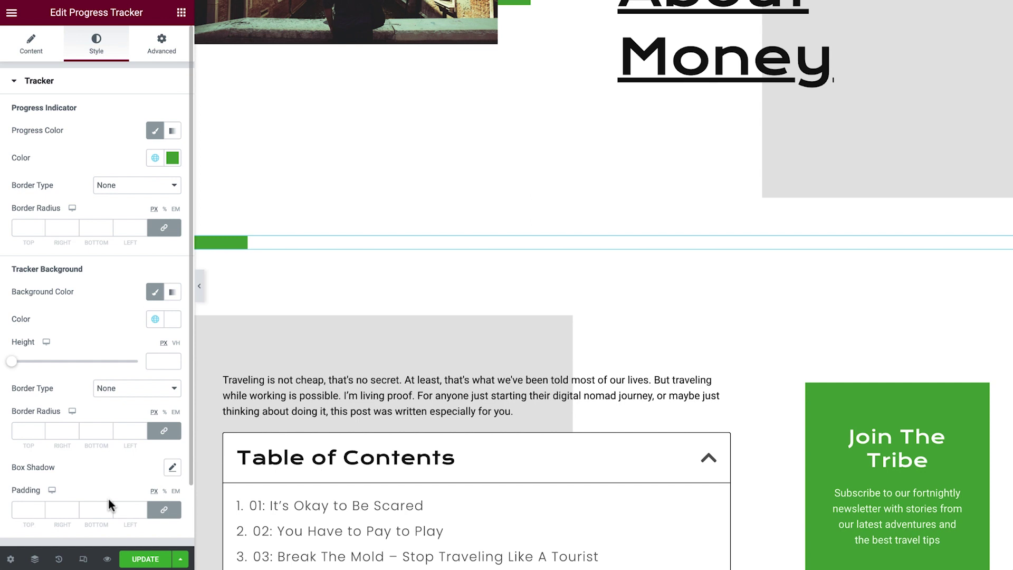
left_click(163, 362)
type("10")
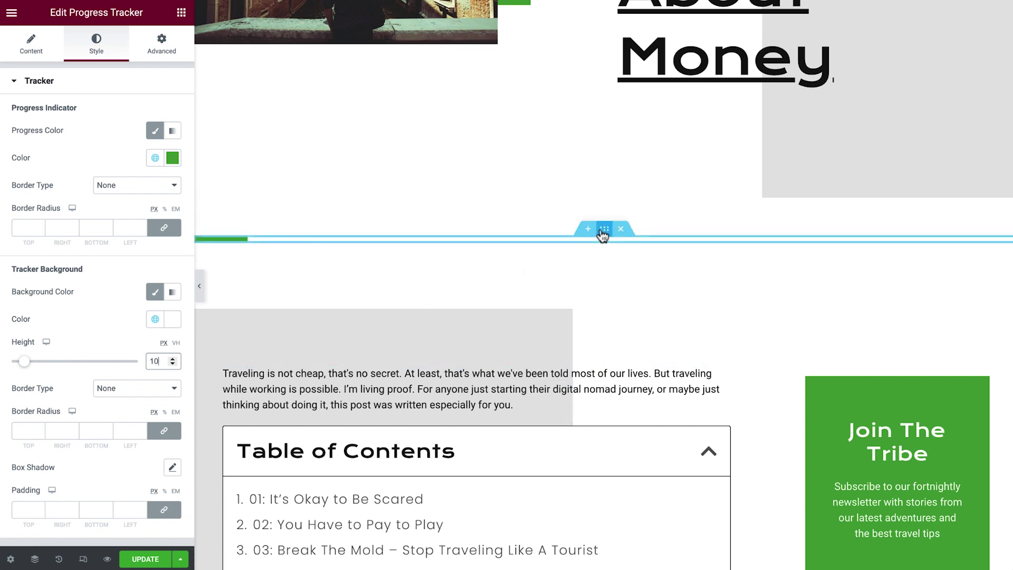
Make the tracker's section sticky to the Top under Advanced > Motion Effects
left_click(604, 229)
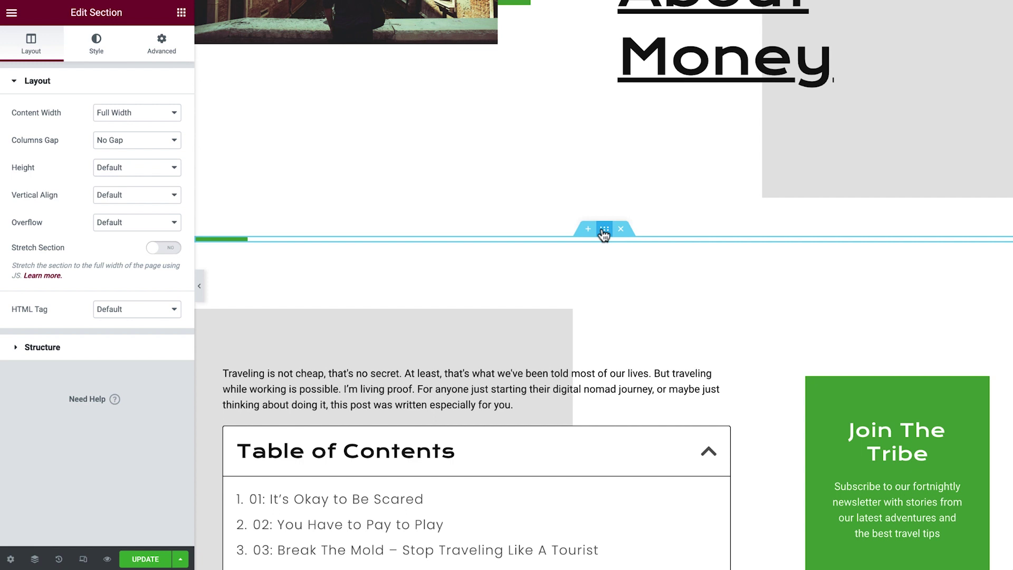
left_click(162, 53)
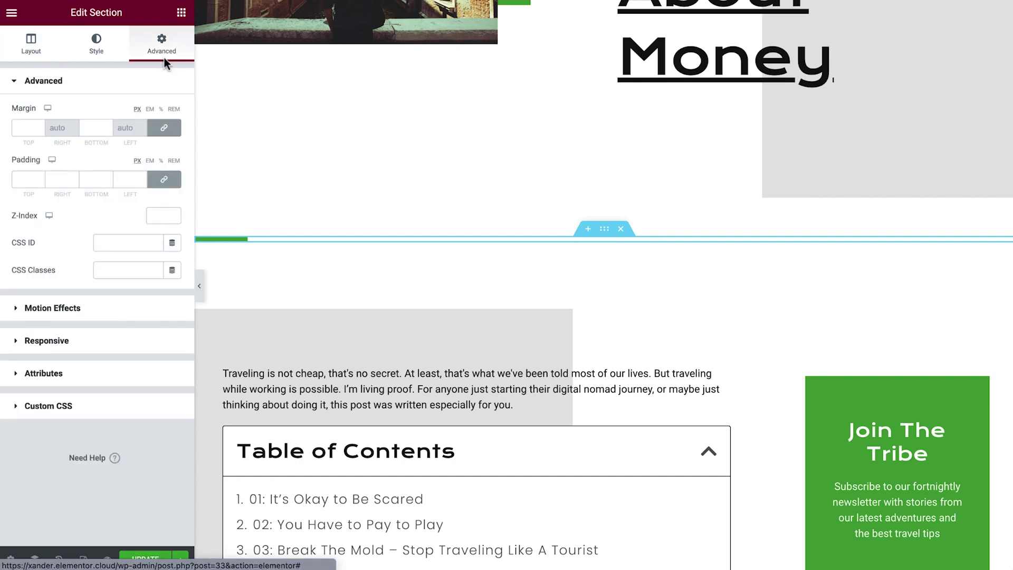
left_click(114, 314)
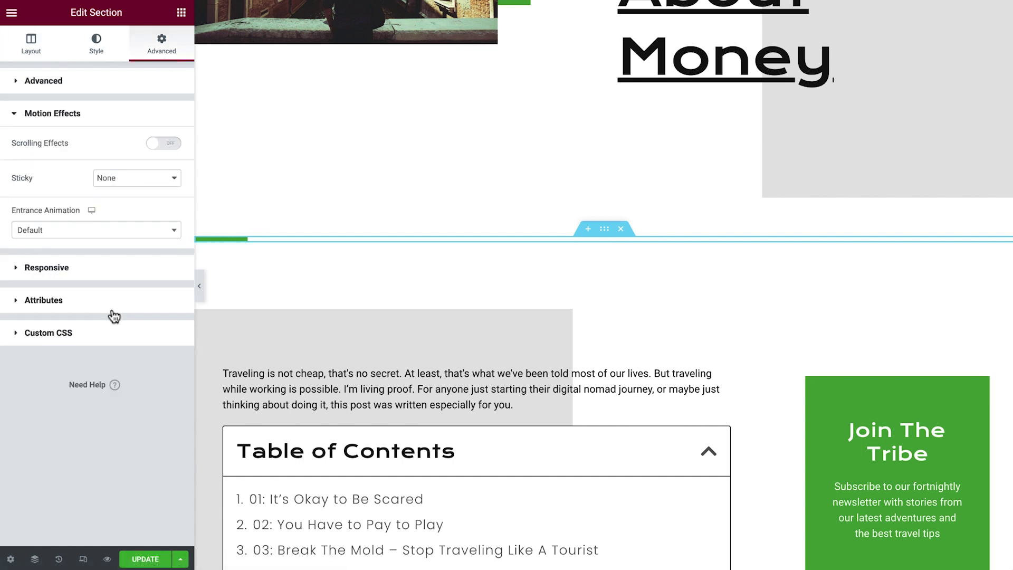
left_click(152, 179)
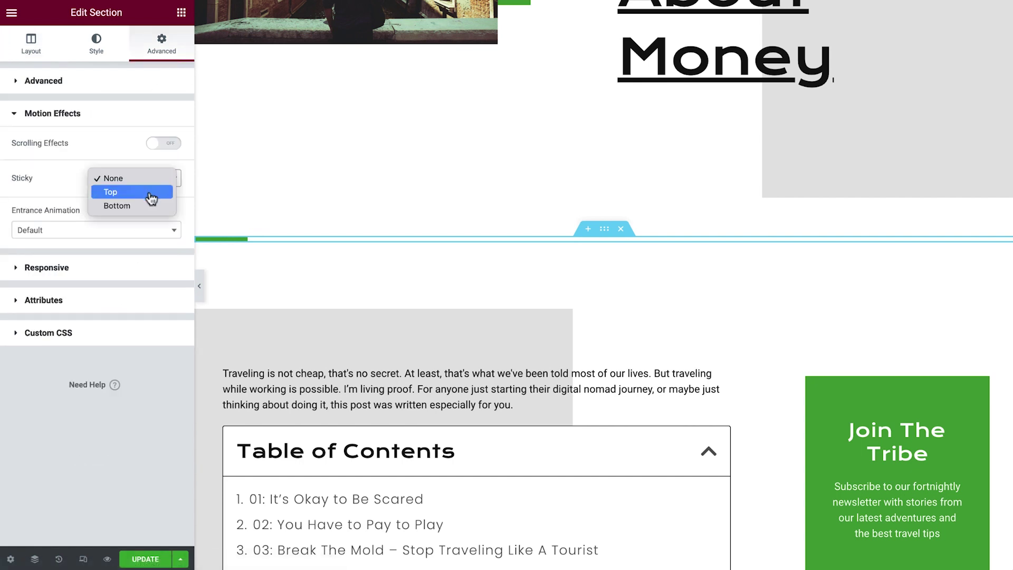
left_click(151, 198)
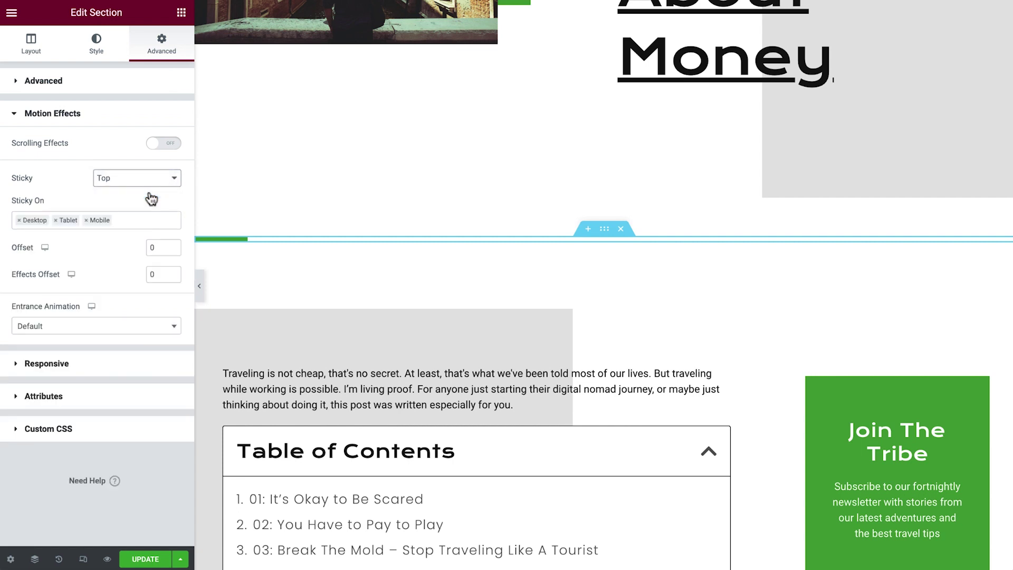
Measure the tracker's progress relative to Post Content and save the template
left_click(217, 241)
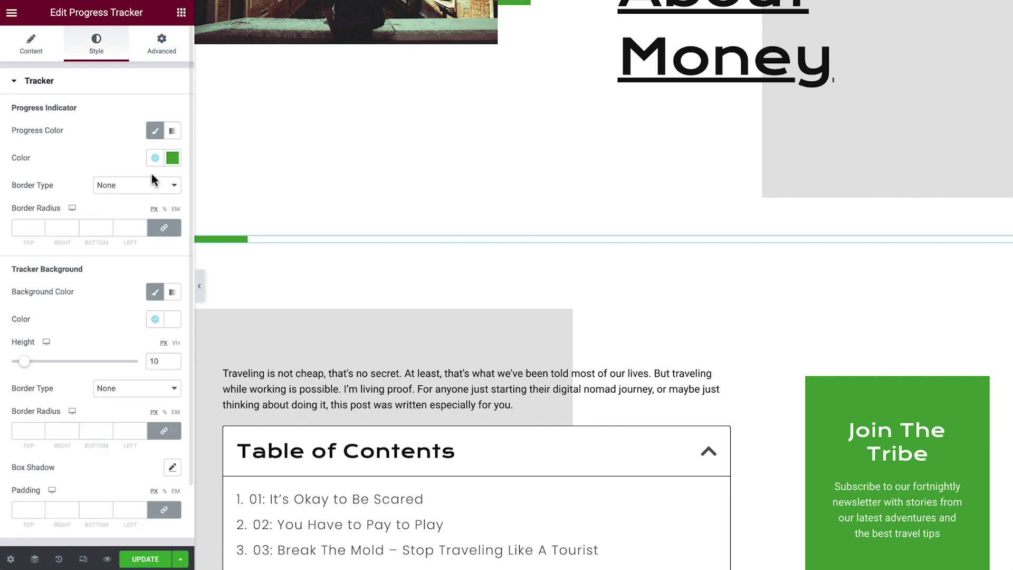
left_click(31, 52)
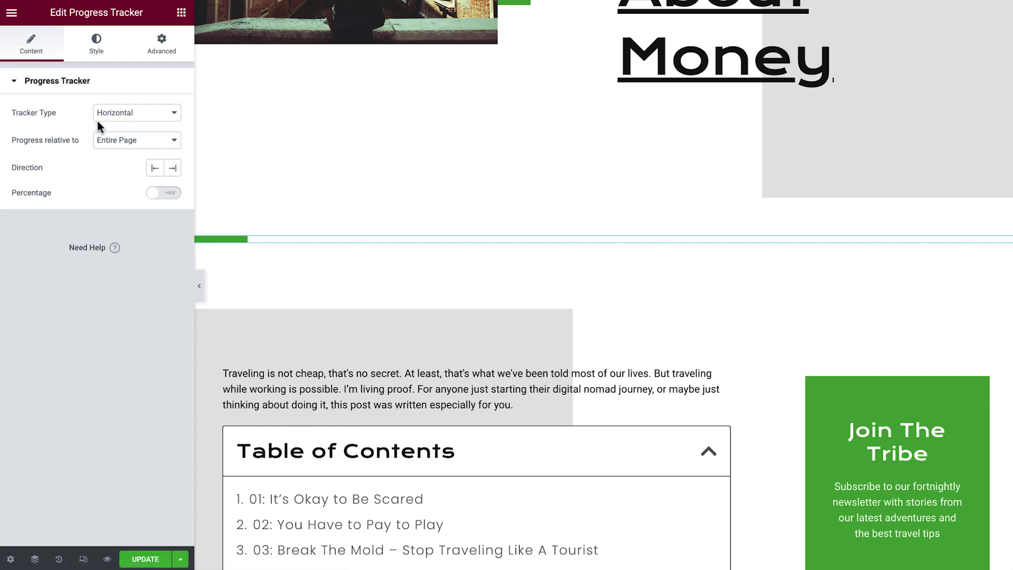
left_click(120, 146)
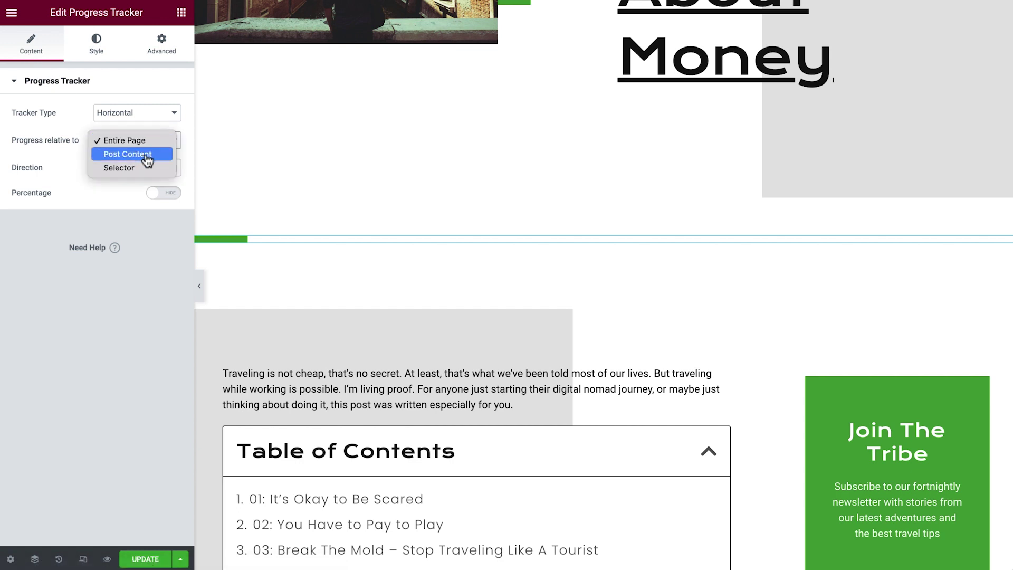
left_click(142, 155)
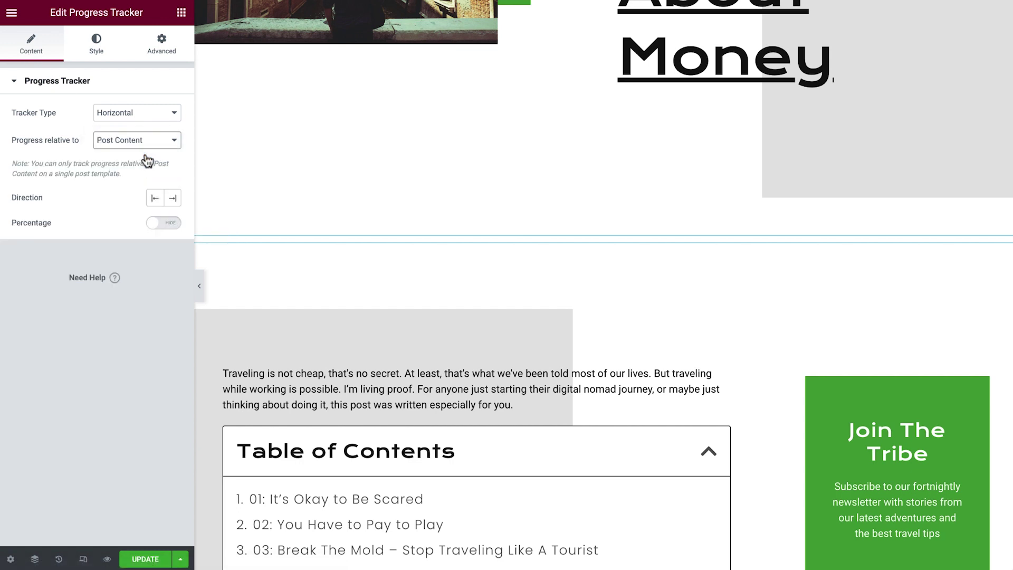
left_click(151, 559)
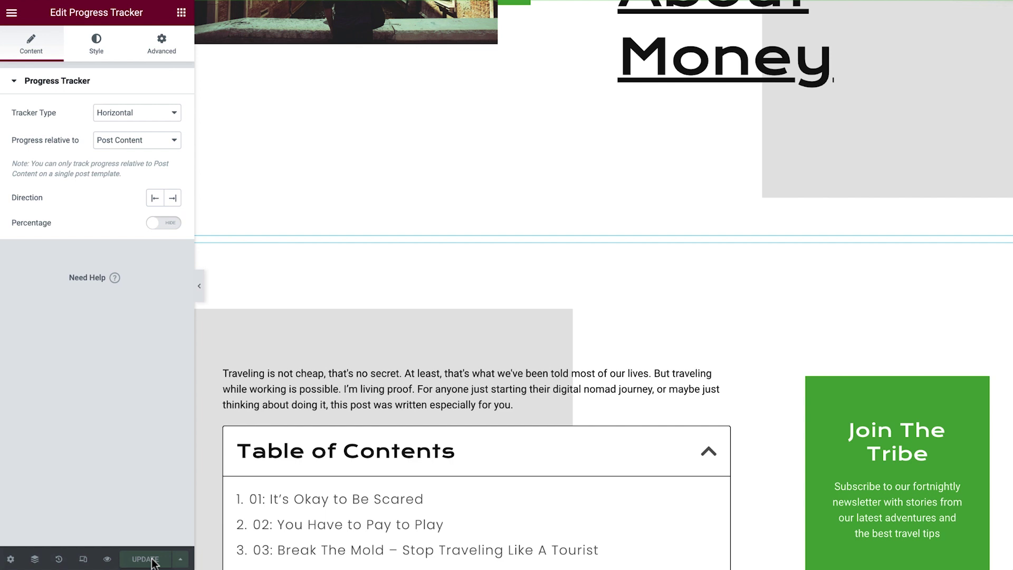
left_click(200, 289)
Scroll through the preview to confirm the green bar grows as the post is read
scroll(201, 296, "down", 5)
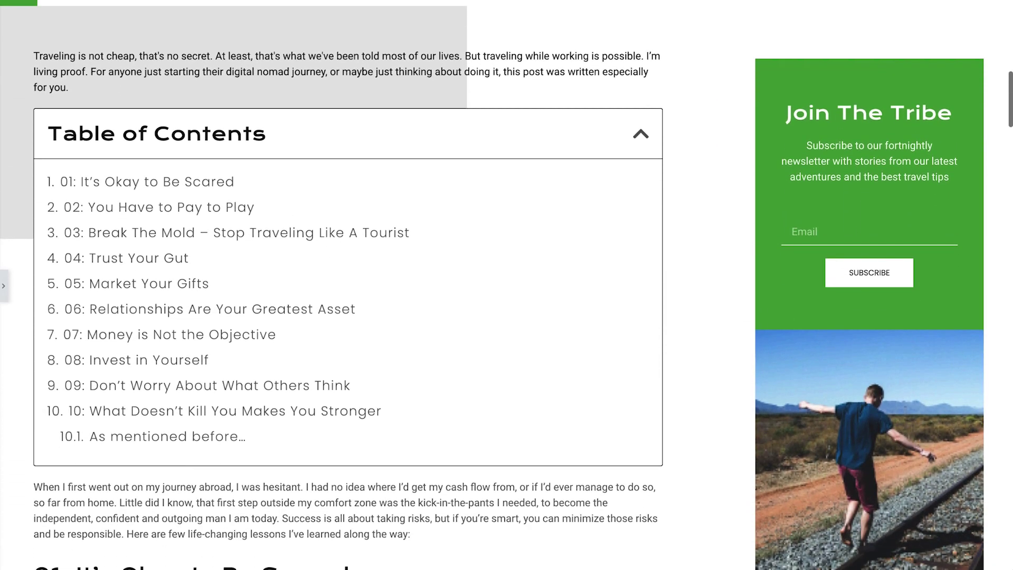
scroll(348, 285, "down", 7)
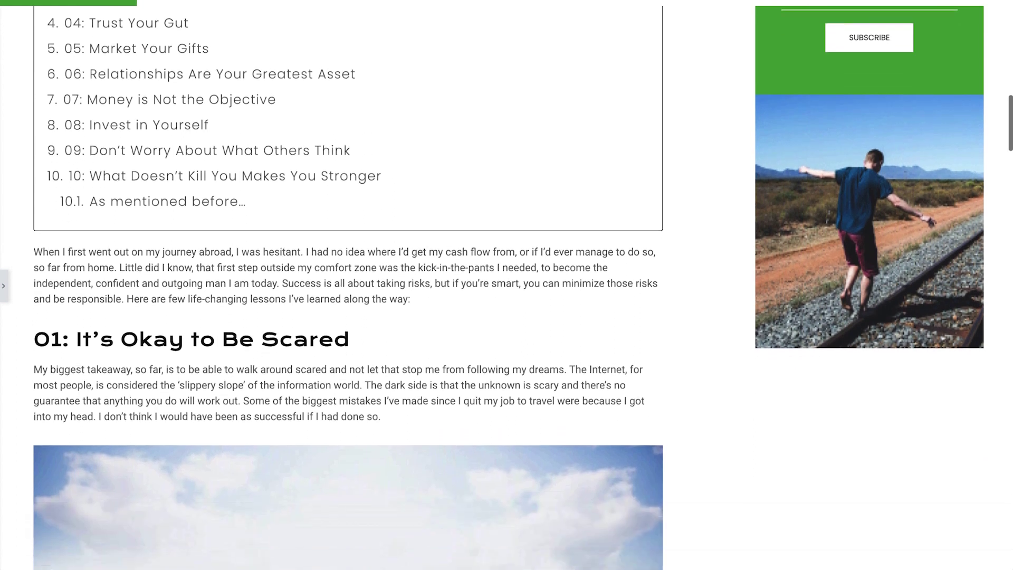
scroll(348, 285, "down", 7)
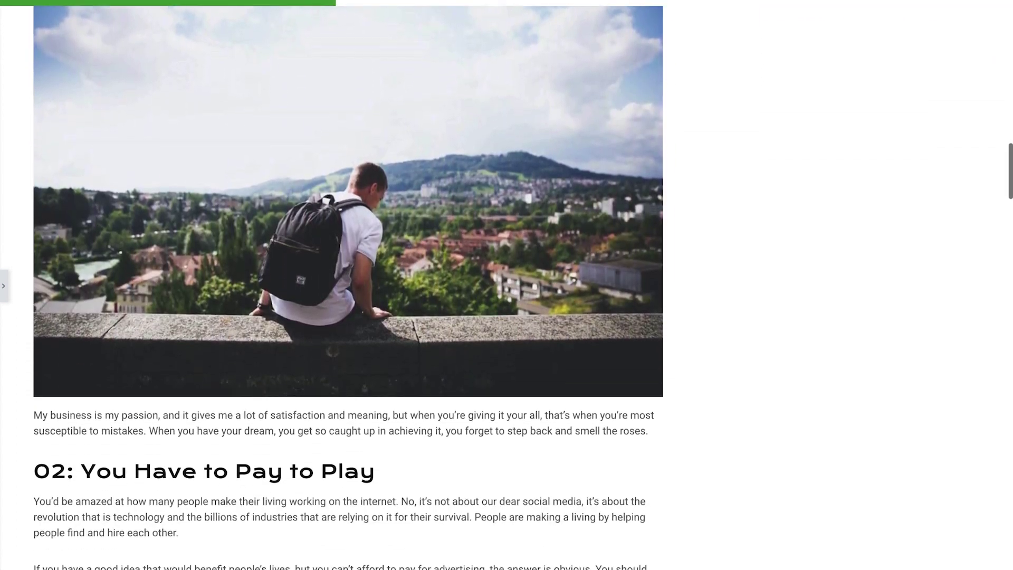
scroll(349, 285, "down", 3)
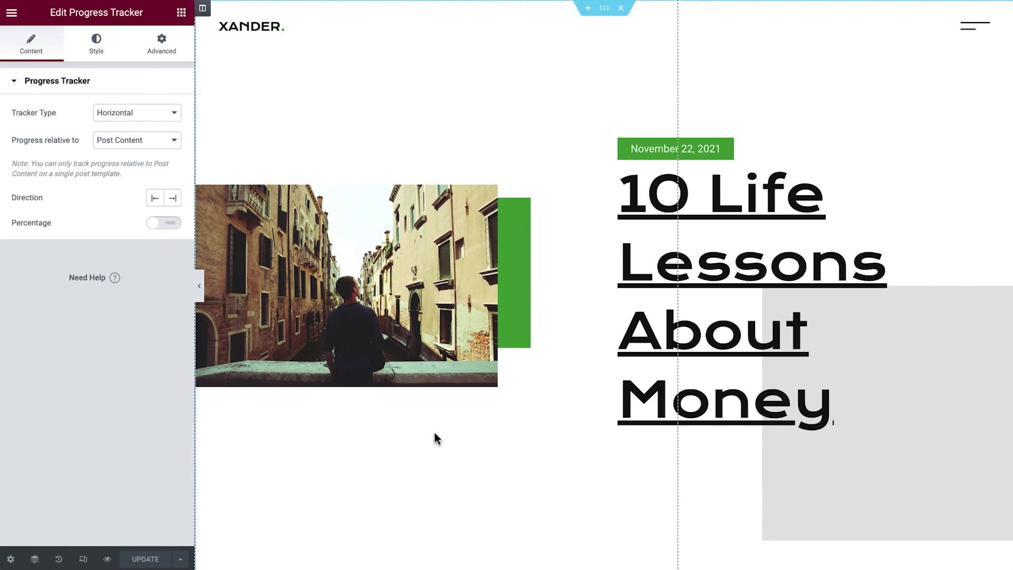
scroll(434, 433, "down", 5)
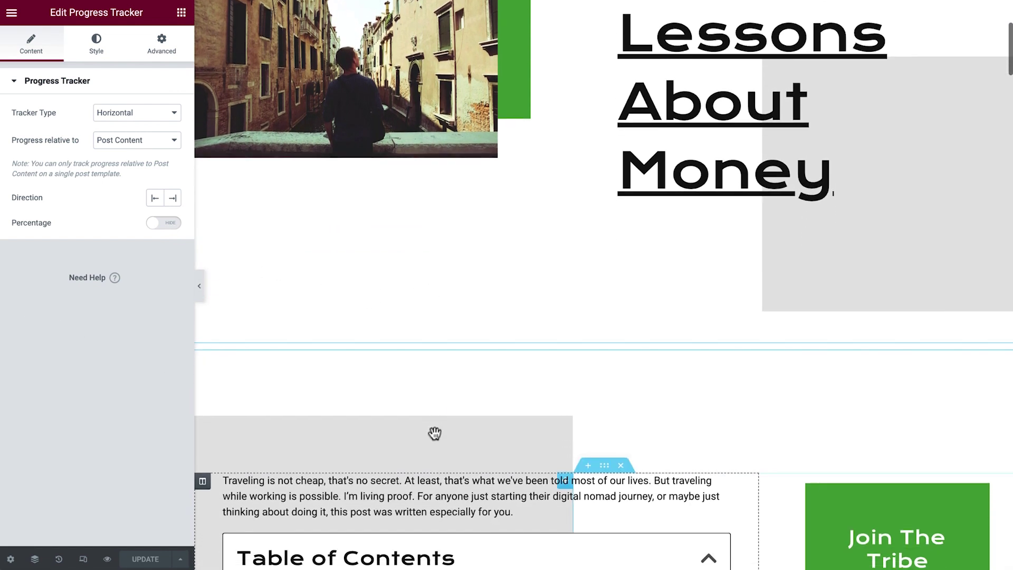
scroll(435, 433, "down", 1)
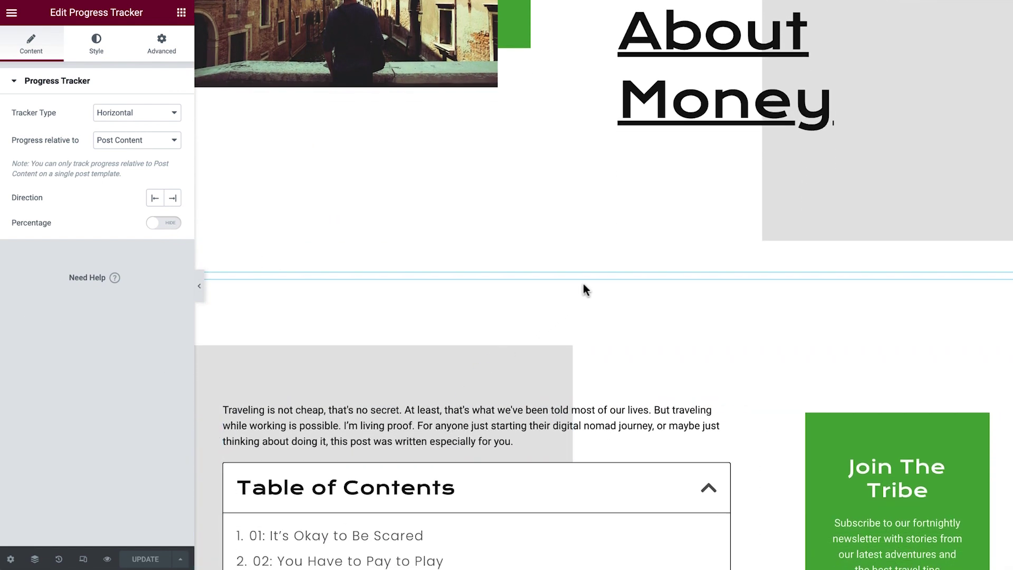
Insert the saved Header template from My Templates below the hero, without its document settings
left_click(586, 270)
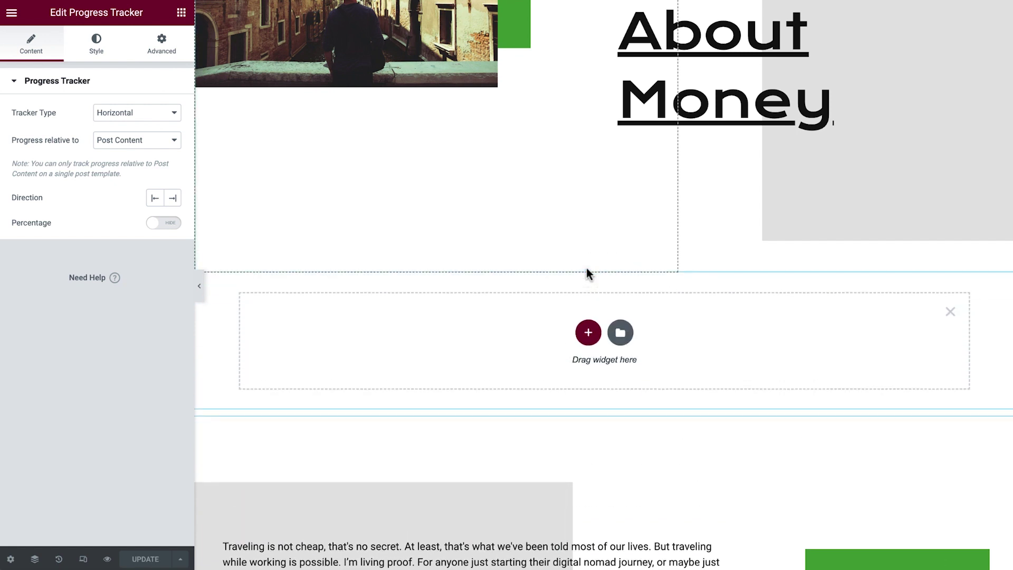
left_click(621, 333)
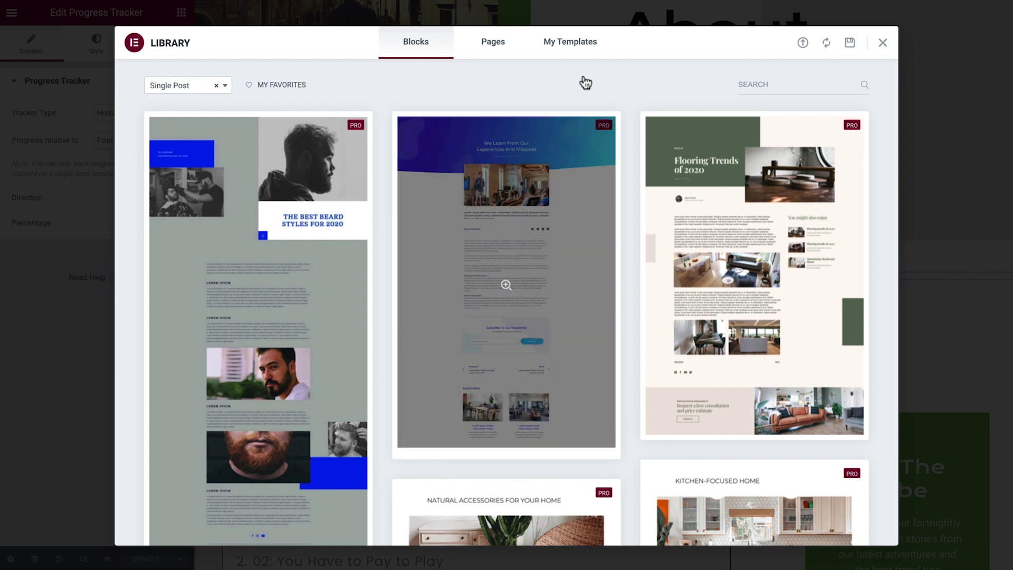
left_click(573, 42)
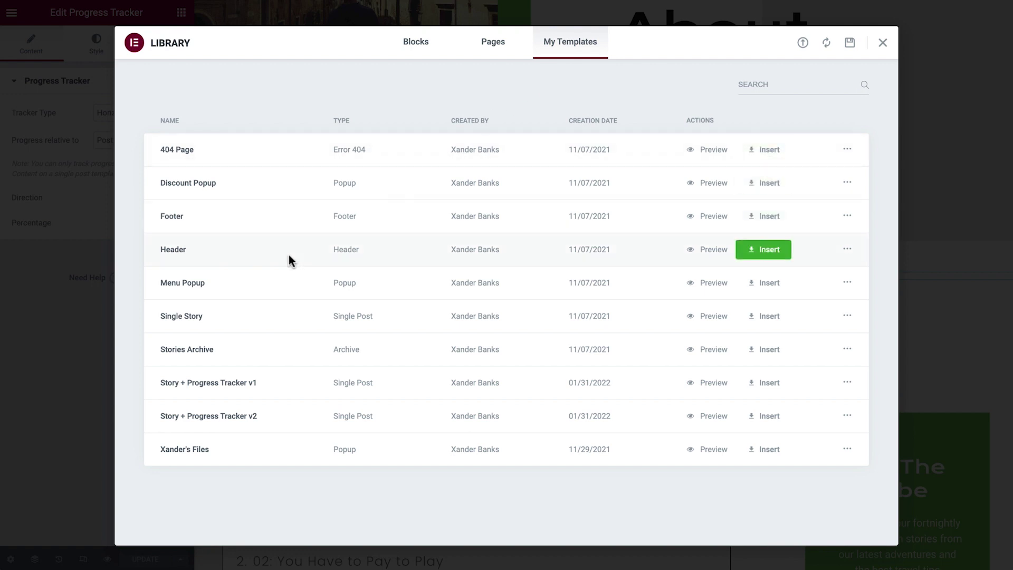
left_click(760, 248)
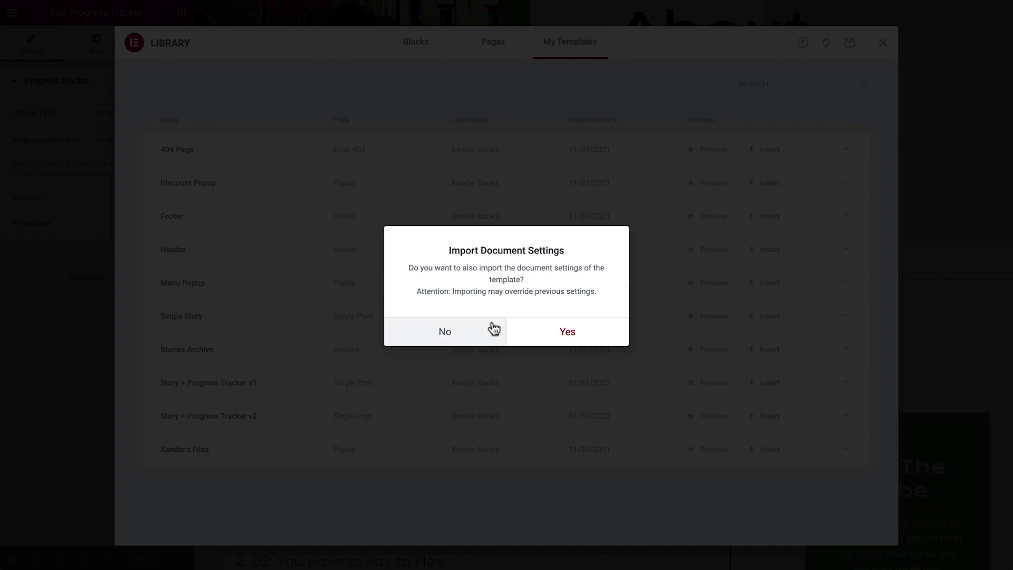
left_click(475, 331)
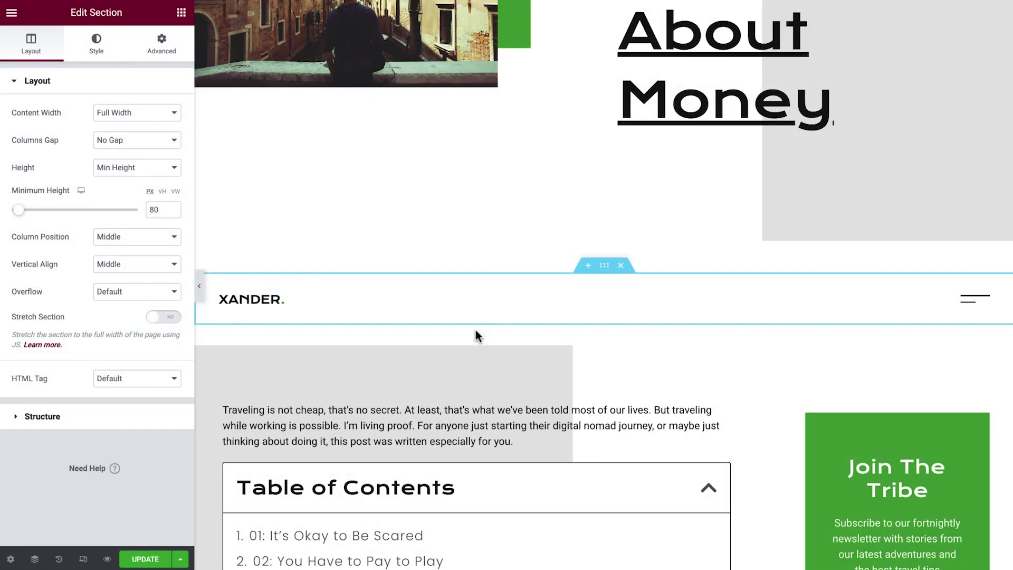
Reduce the header's minimum height to 50 px and add a new column to it
double_click(154, 209)
key("BackSpace")
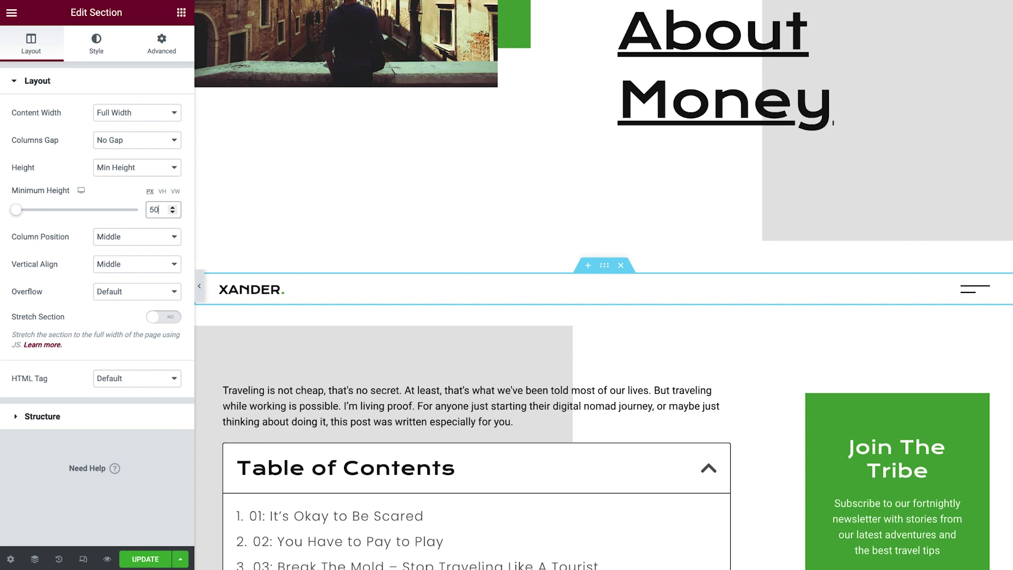
right_click(223, 292)
left_click(256, 342)
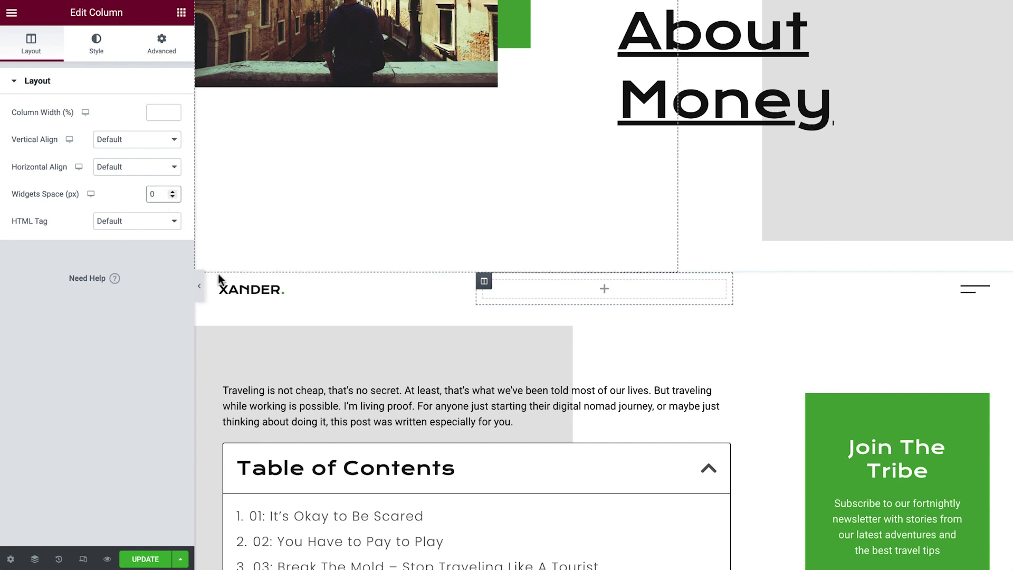
Set both the logo column and the menu icon column to 10% width
left_click(226, 289)
left_click(167, 112)
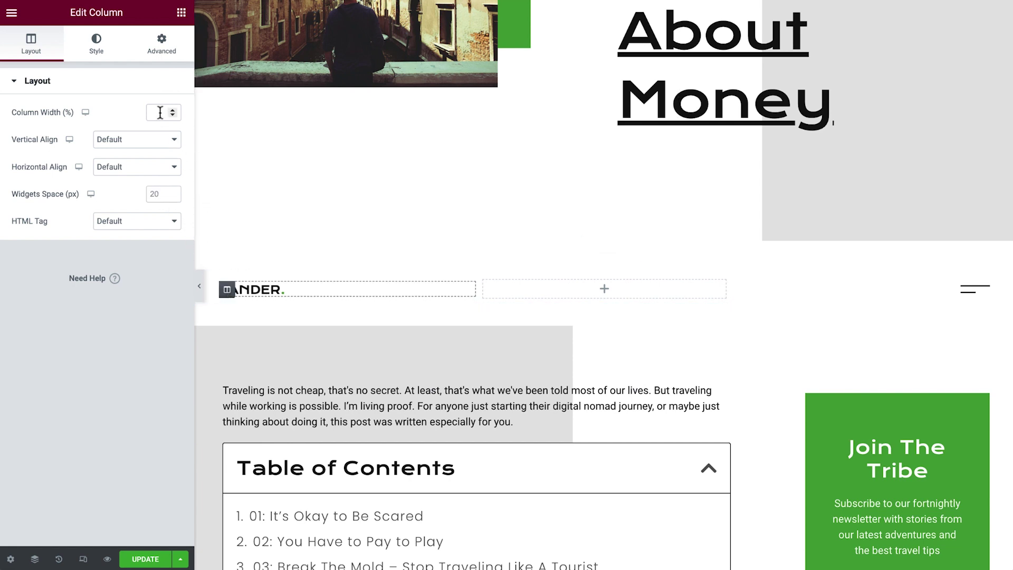
type("10")
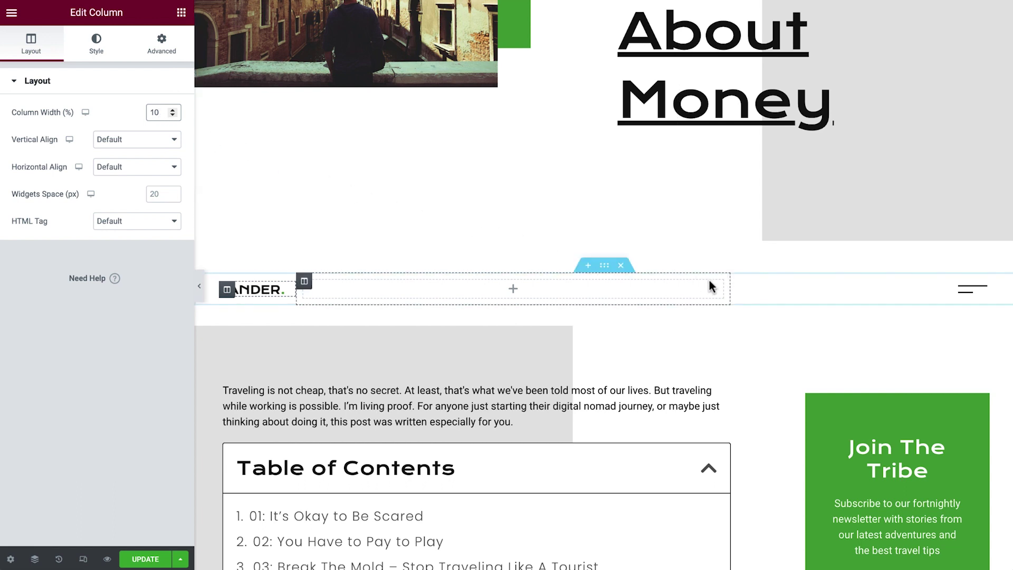
left_click(739, 288)
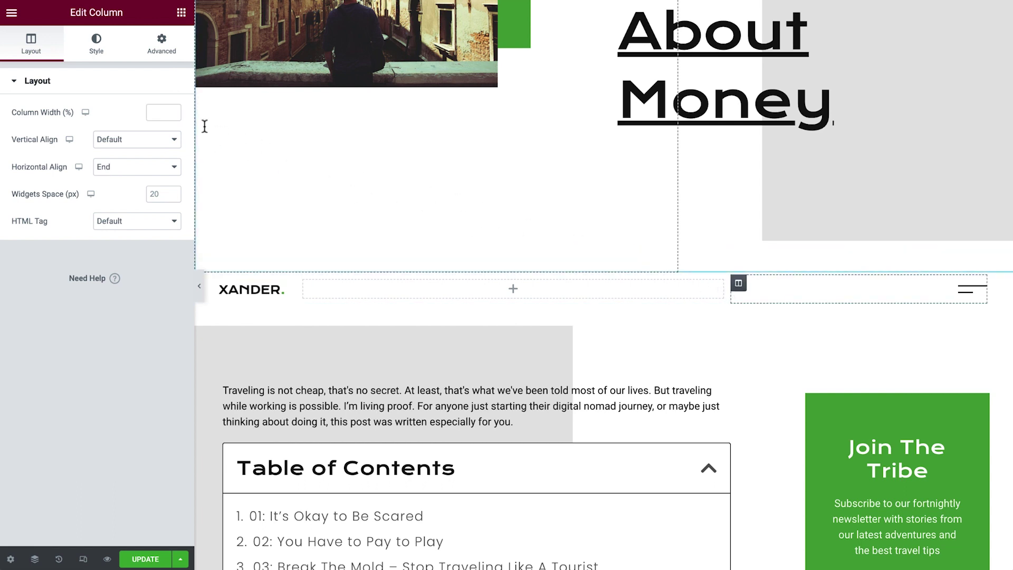
left_click(153, 112)
type("10")
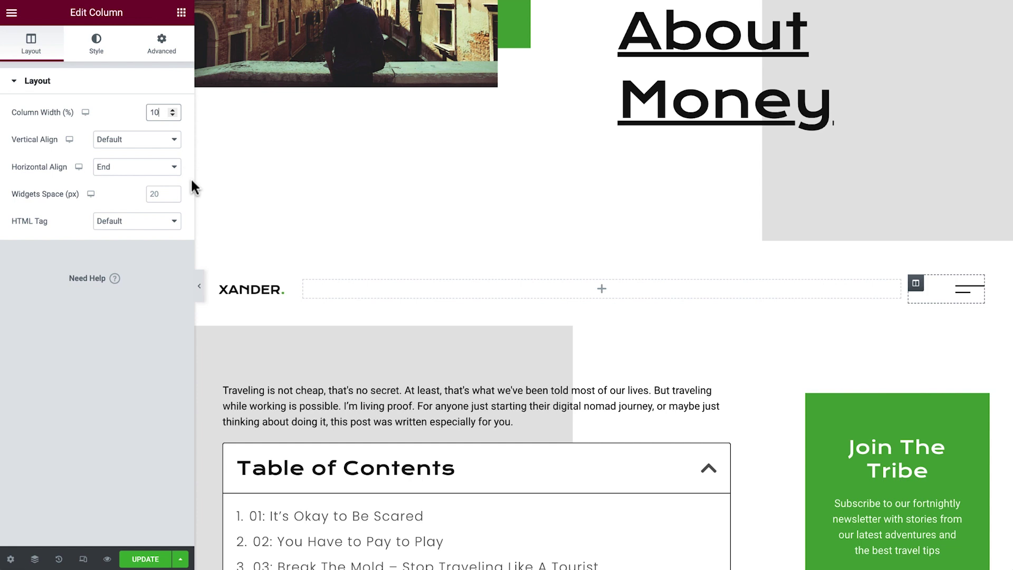
Copy the progress tracker and paste it into the header's middle column
right_click(289, 264)
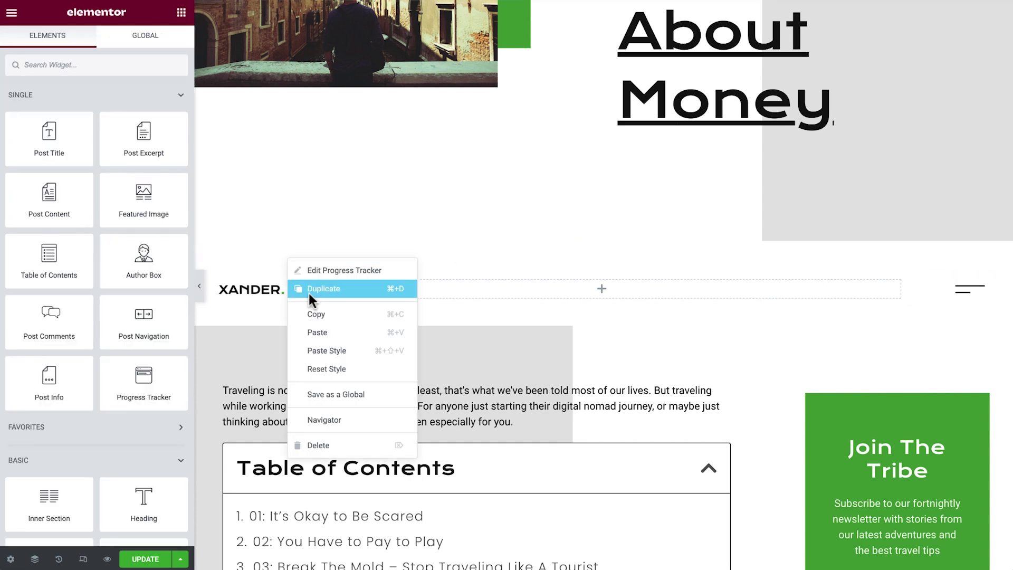
left_click(322, 315)
right_click(342, 293)
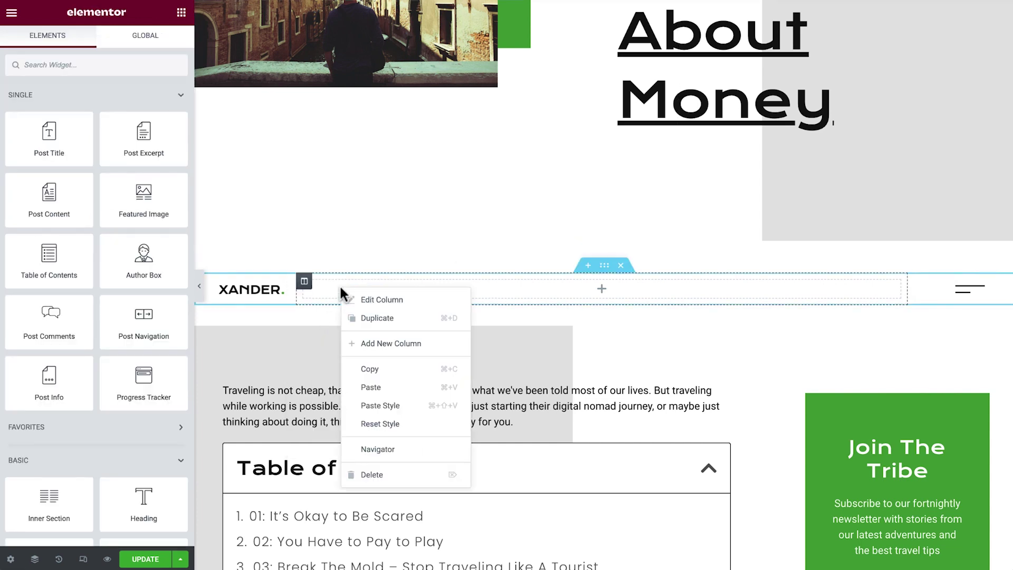
left_click(381, 386)
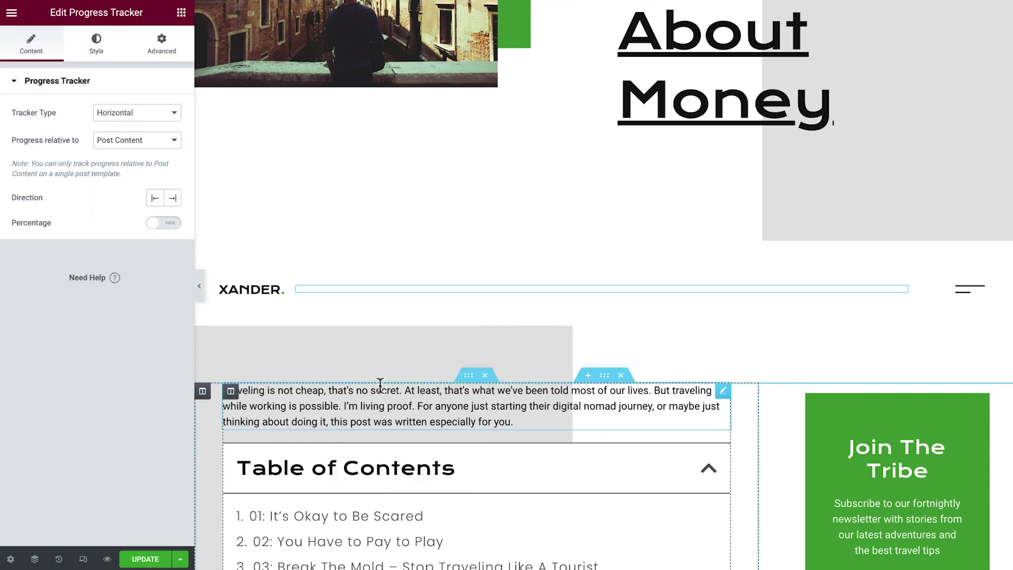
Give the pasted tracker a Gray Light background and a 50 px height
left_click(100, 53)
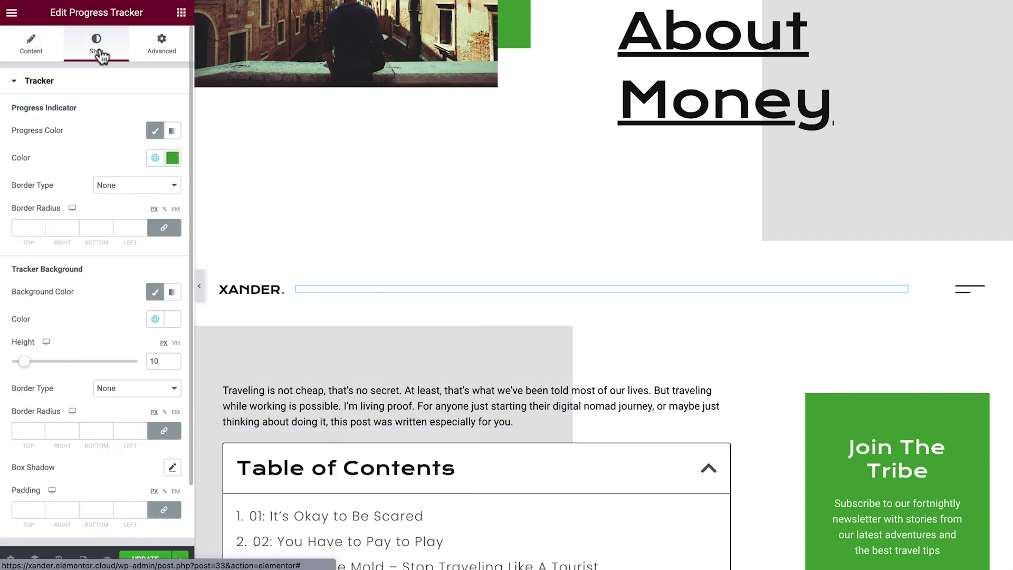
left_click(155, 319)
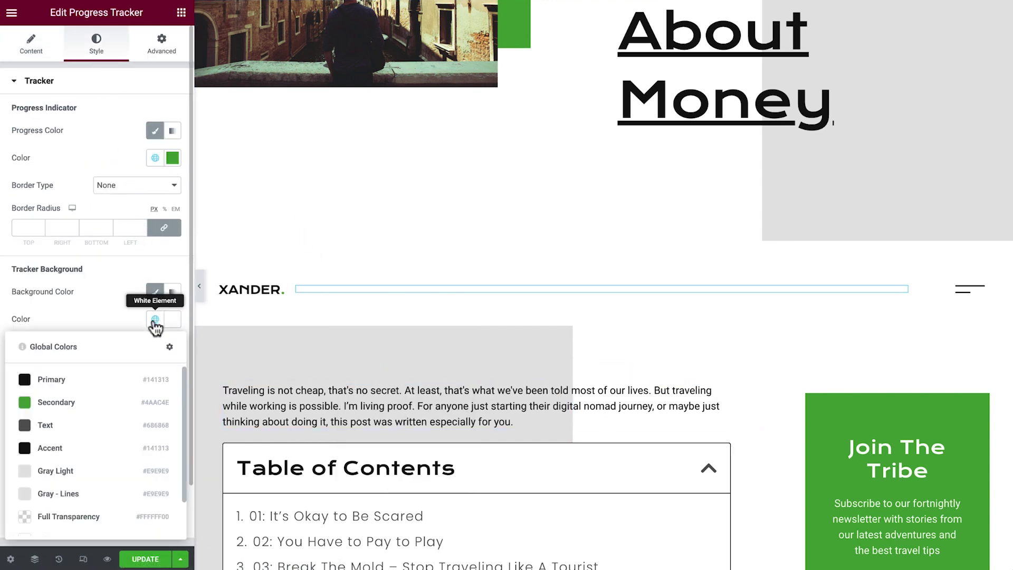
left_click(102, 480)
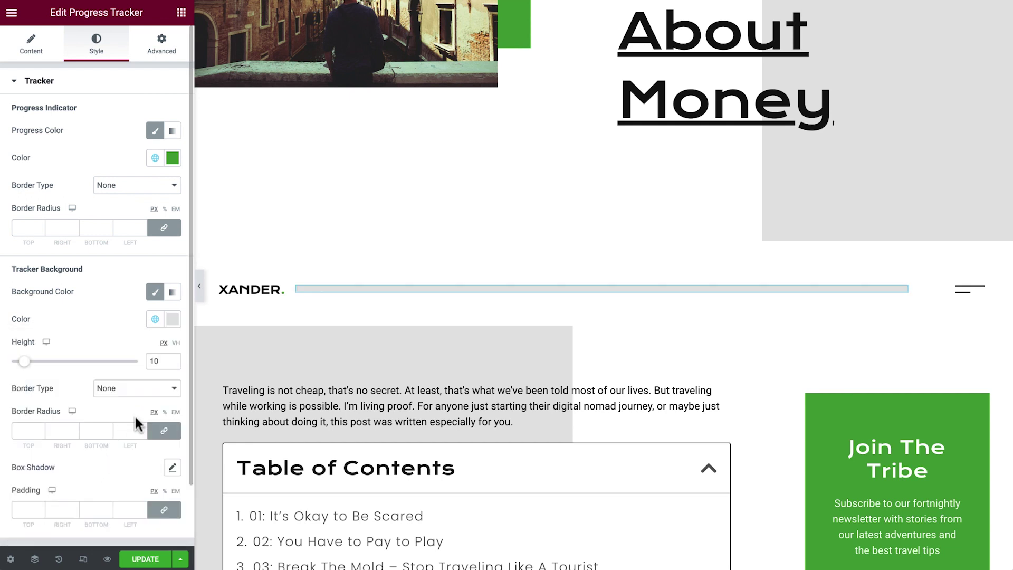
double_click(157, 361)
type("50")
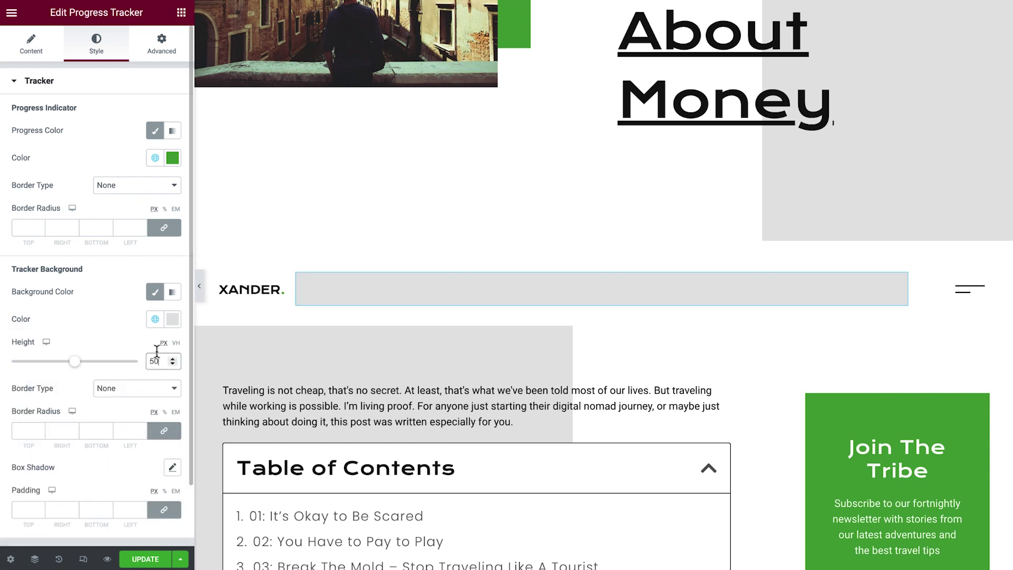
left_click(182, 15)
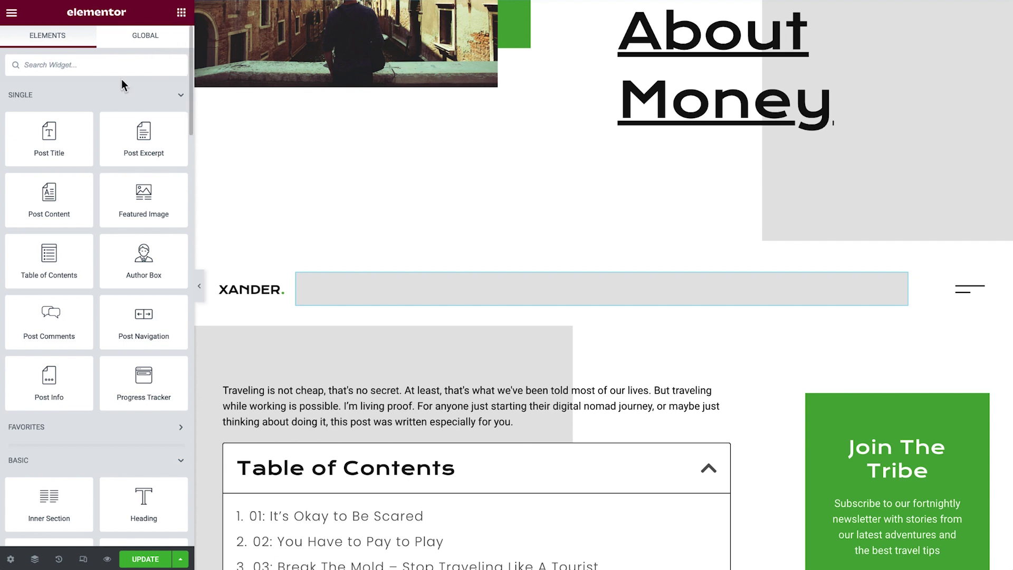
Place a Post Title widget in the header's middle column using the span HTML tag
left_click_drag(49, 132, 315, 288)
left_click(148, 233)
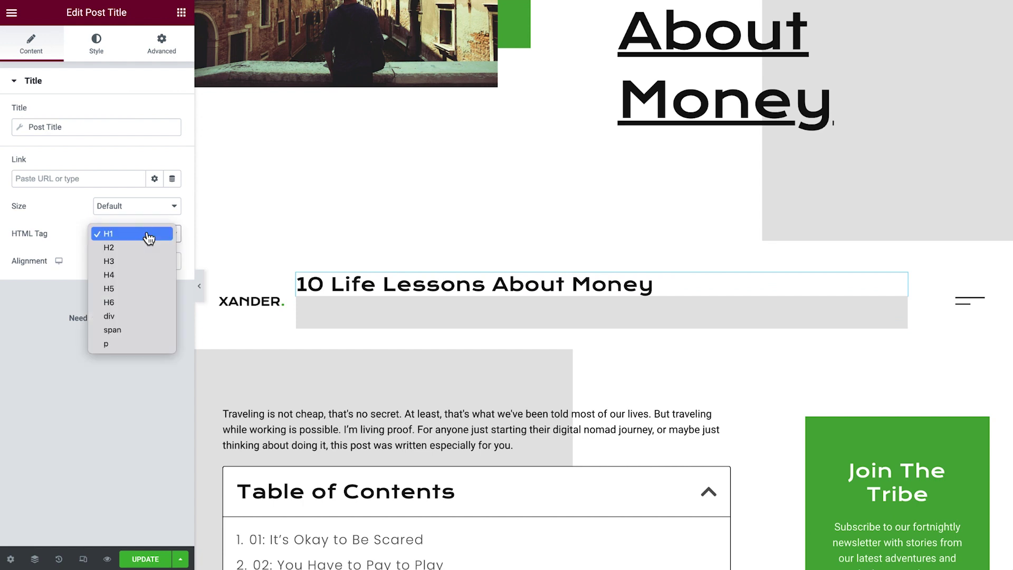
key("Escape")
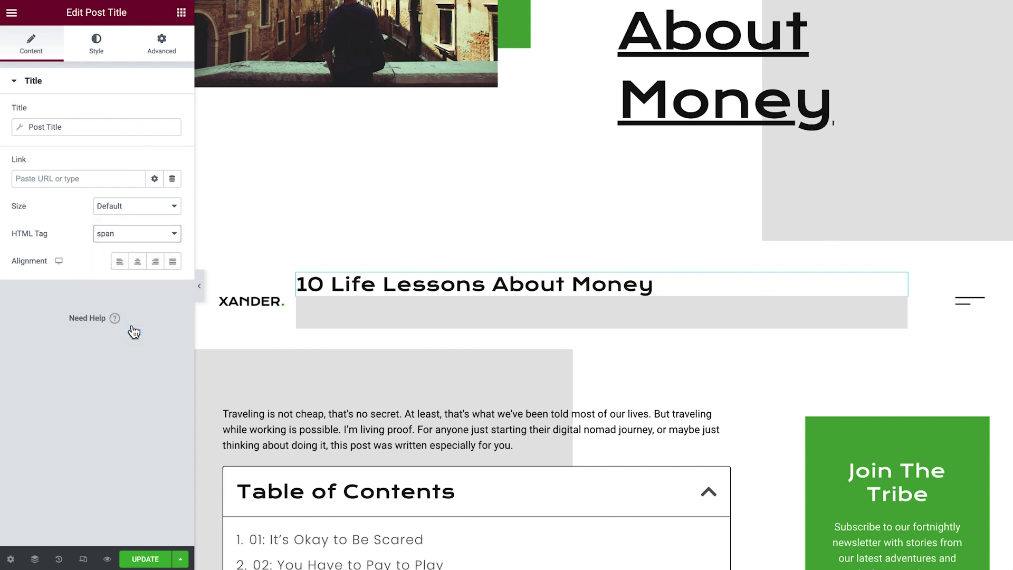
Apply the Small Title global font to the post title's typography
left_click(91, 62)
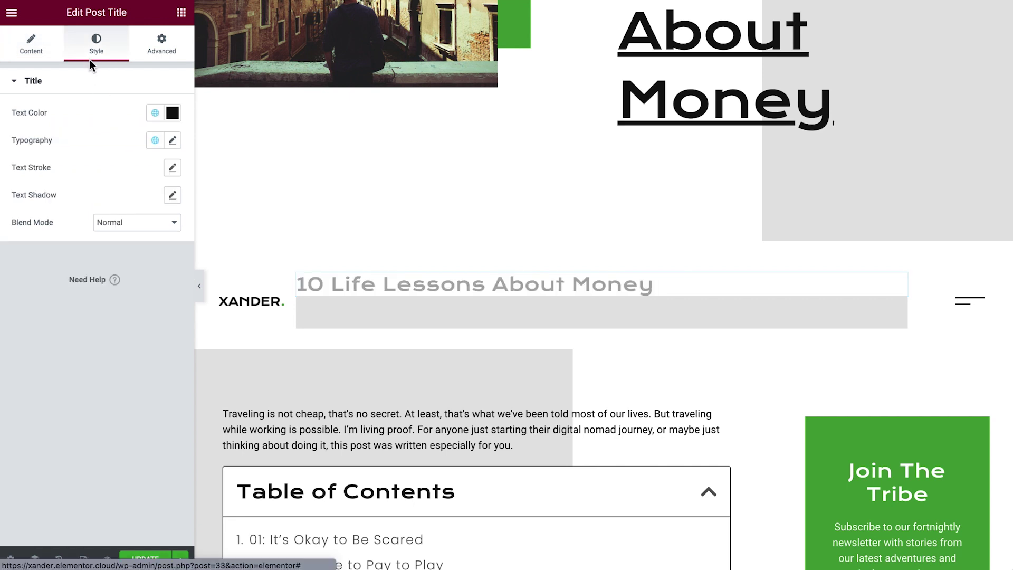
left_click(155, 140)
scroll(114, 285, "down", 3)
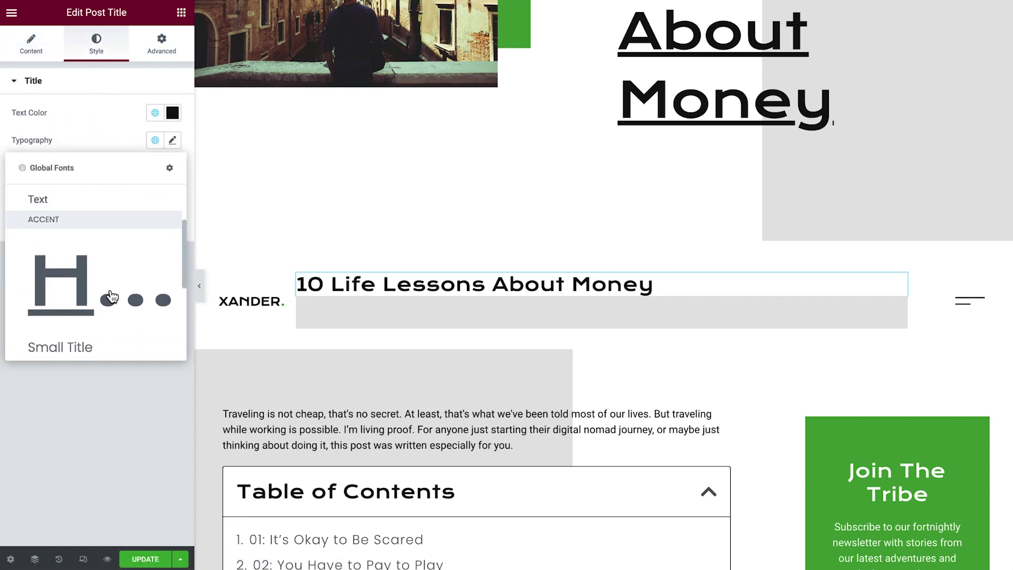
left_click(112, 337)
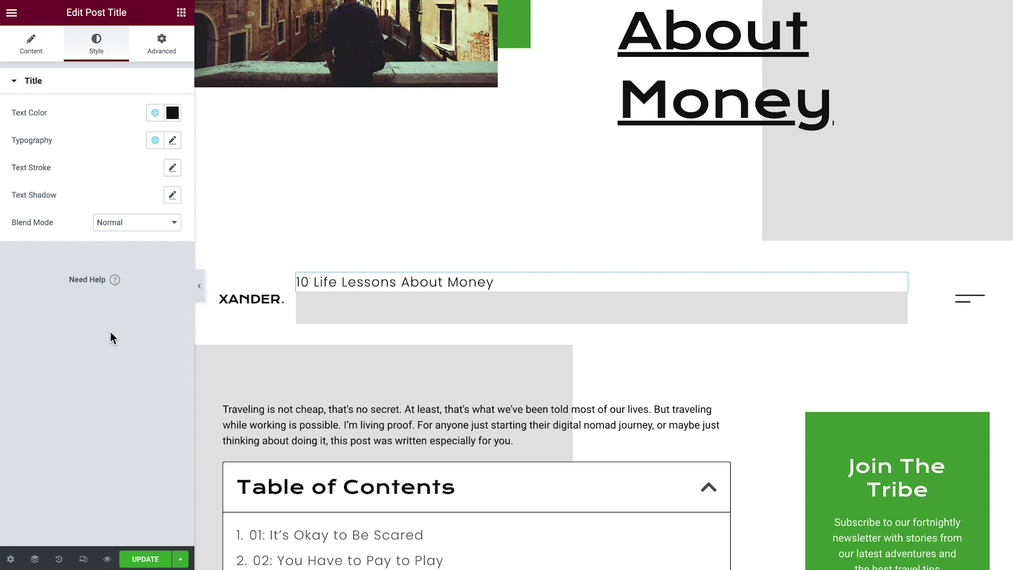
Give the post title unlinked margins 10, 20, -40, 20 and Z-Index 1 so it overlays the grey tracker bar
left_click(160, 54)
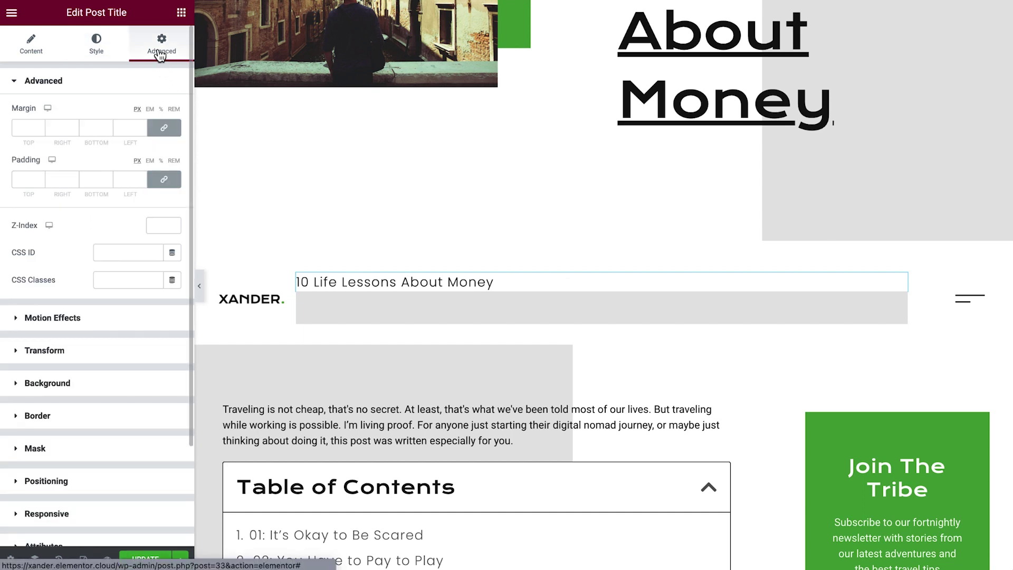
left_click(164, 127)
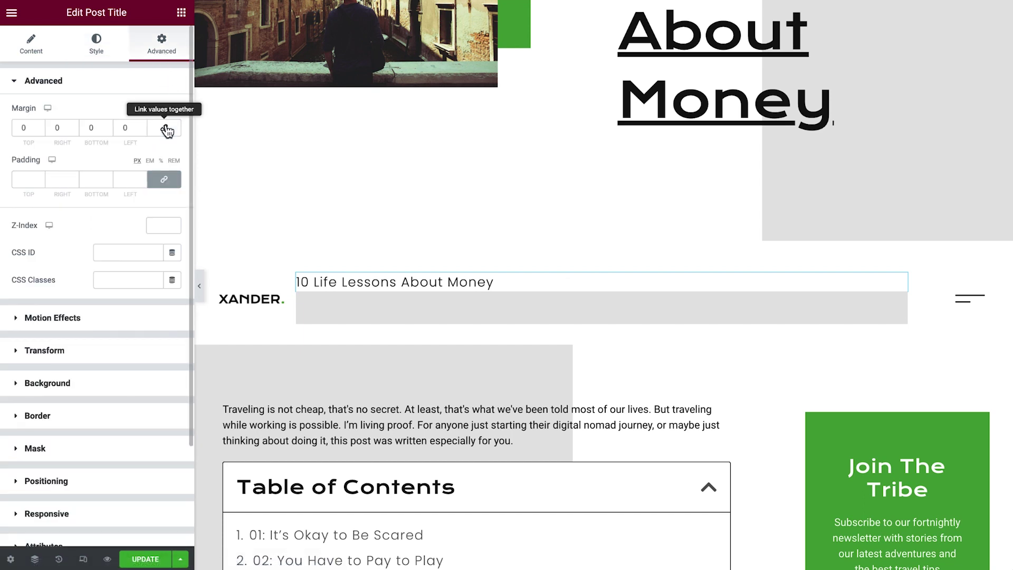
left_click(21, 127)
type("10")
left_click(64, 128)
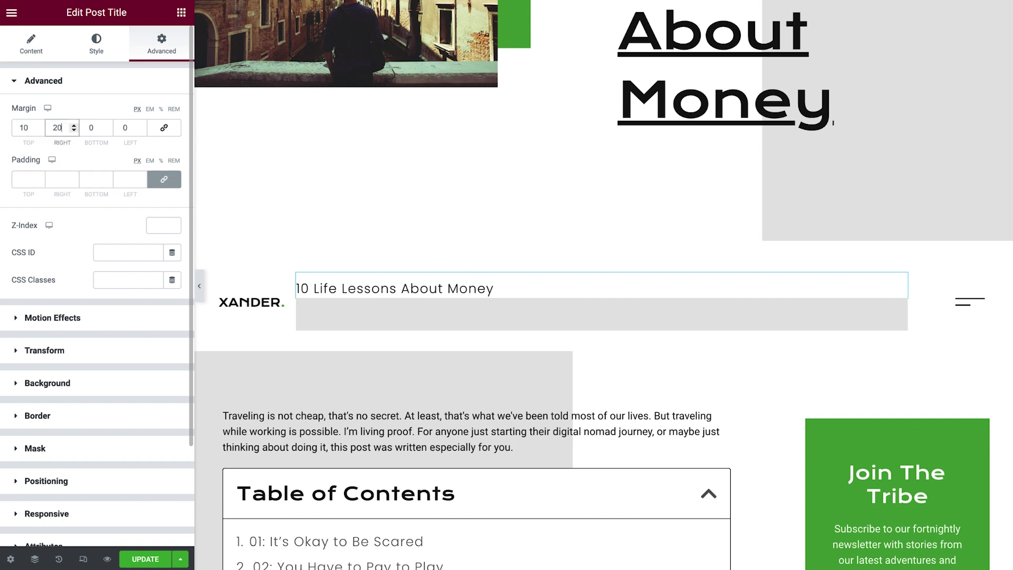
left_click_drag(107, 132, 107, 132)
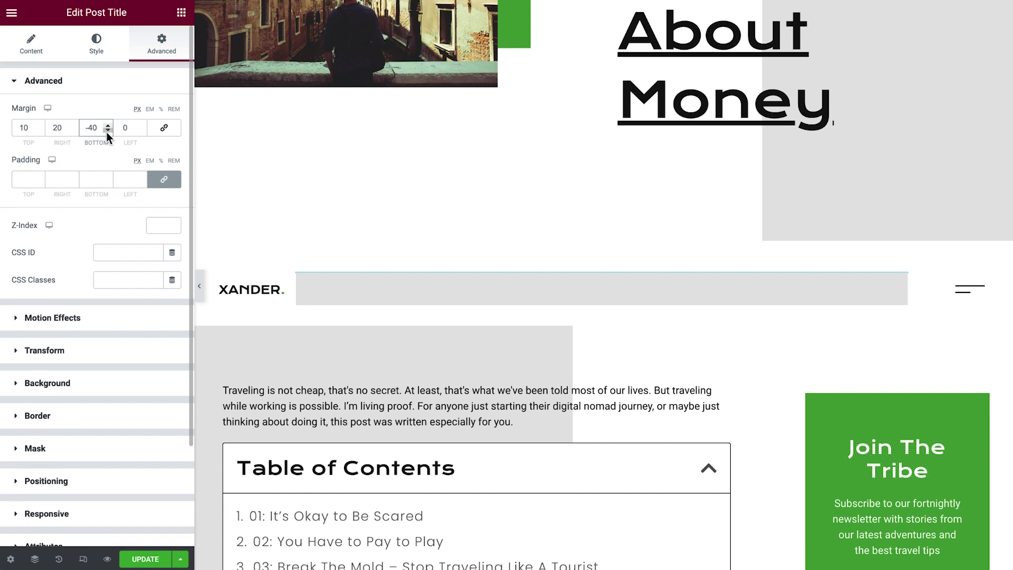
left_click(129, 129)
left_click(154, 226)
type("1")
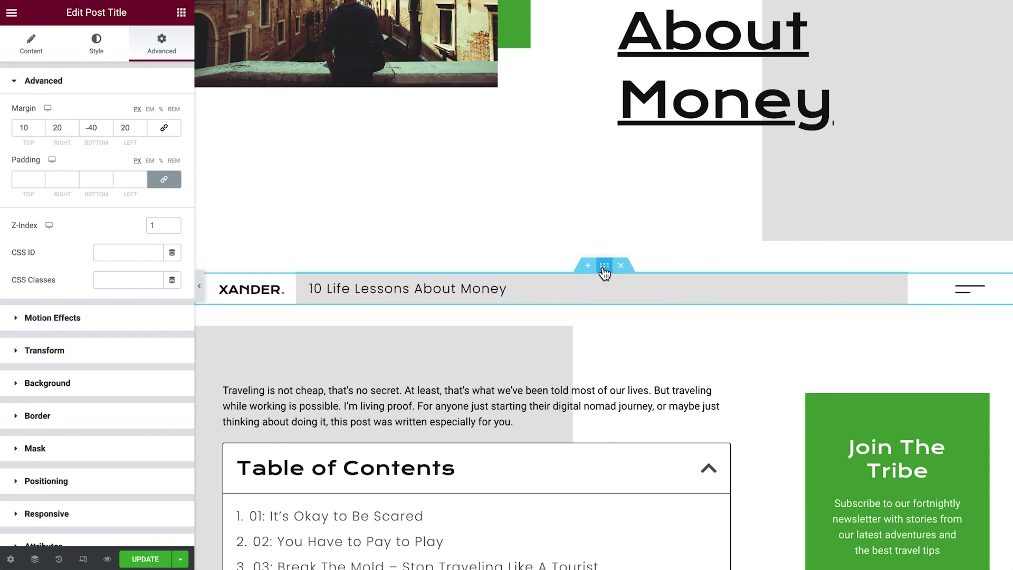
left_click(605, 268)
Make the header section stick to the top on desktop only
left_click(169, 58)
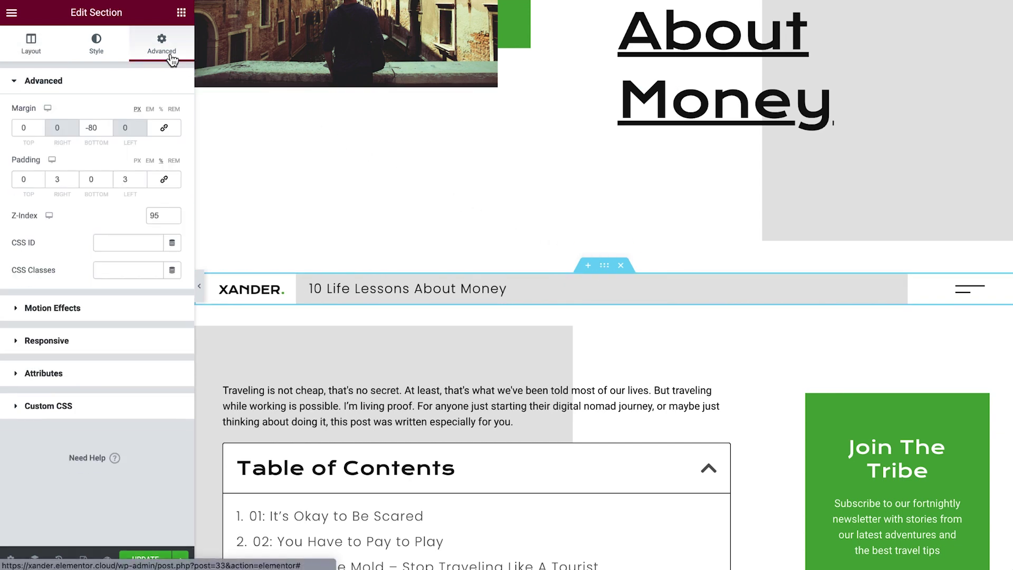
left_click(135, 309)
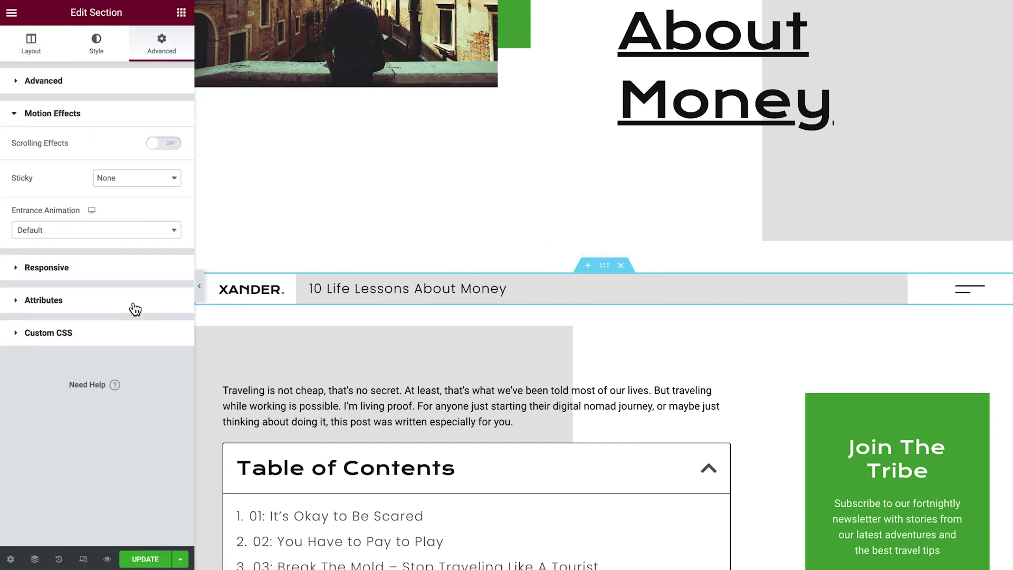
left_click(148, 178)
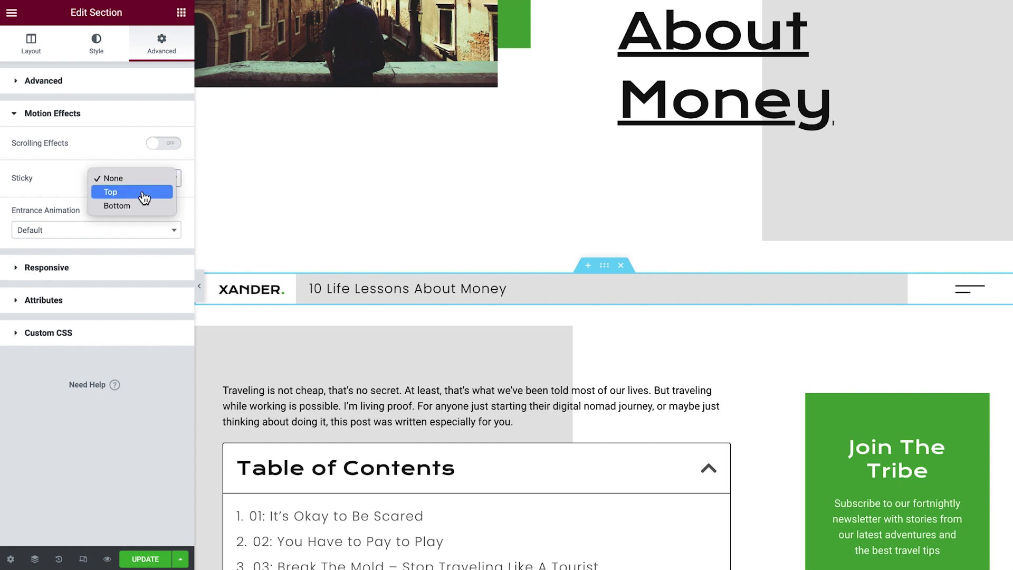
left_click(144, 197)
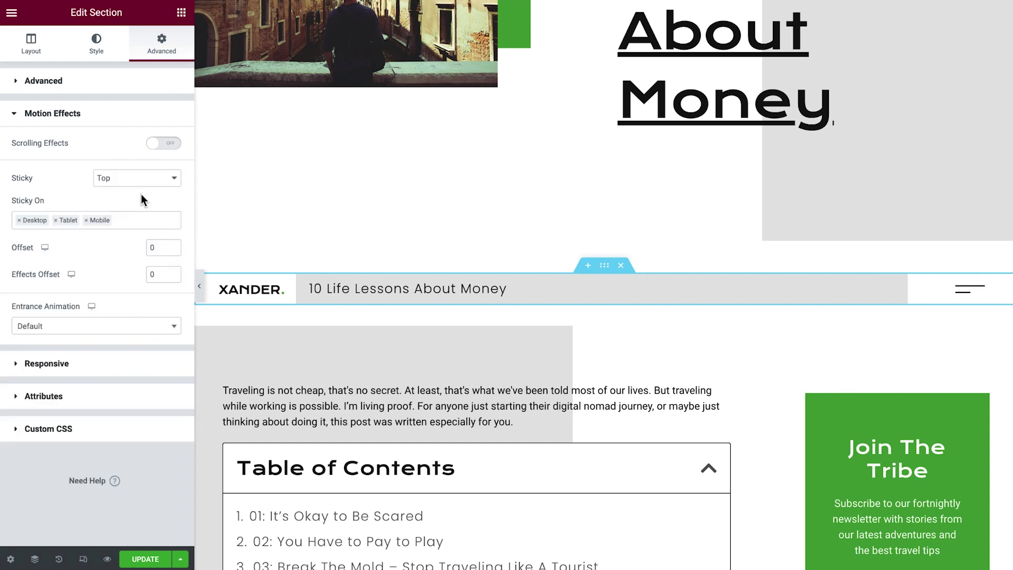
left_click(55, 220)
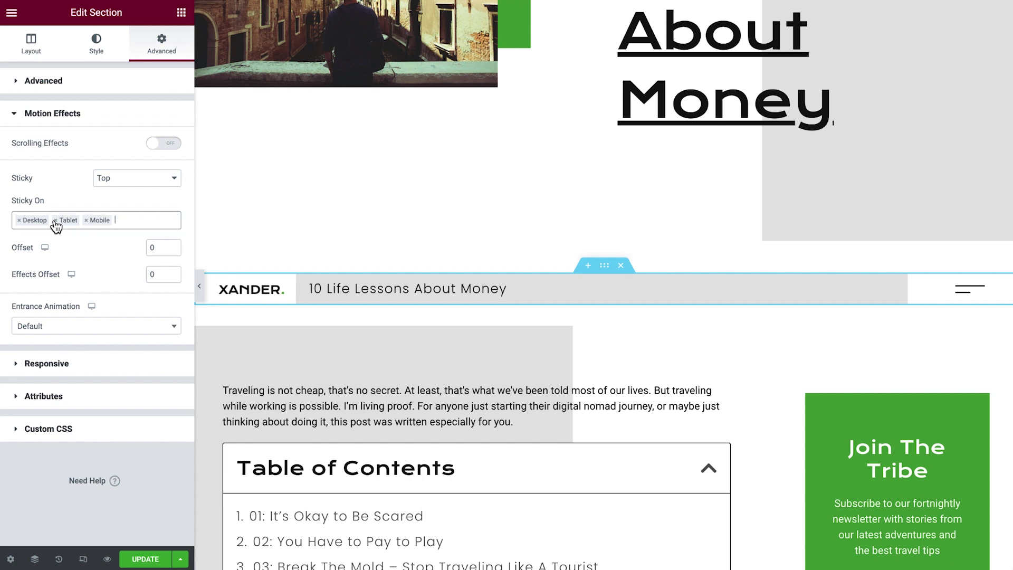
left_click(55, 220)
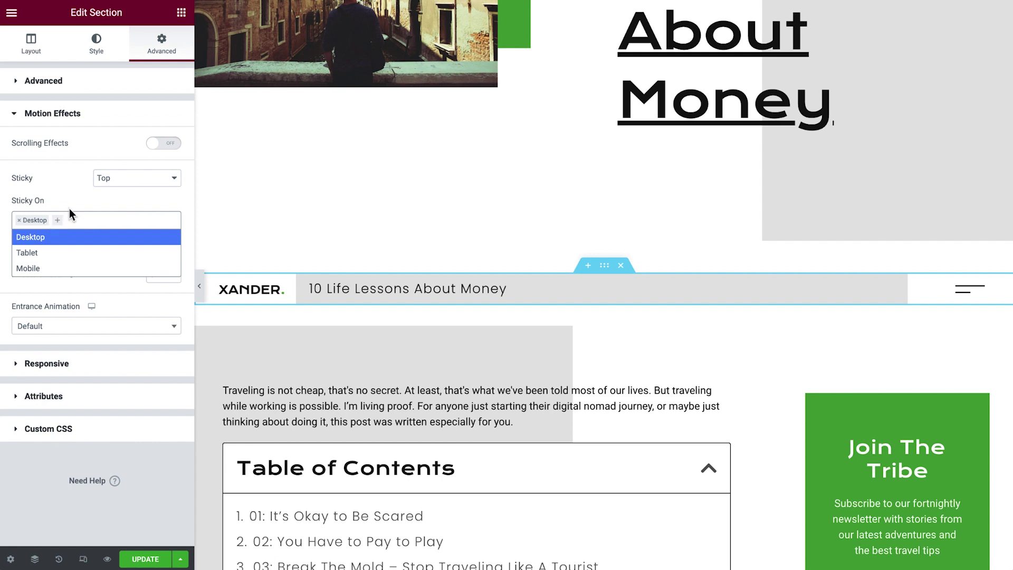
Add a scrolling transparency fade over roughly 21–27% of the viewport, applied on desktop only
left_click(157, 146)
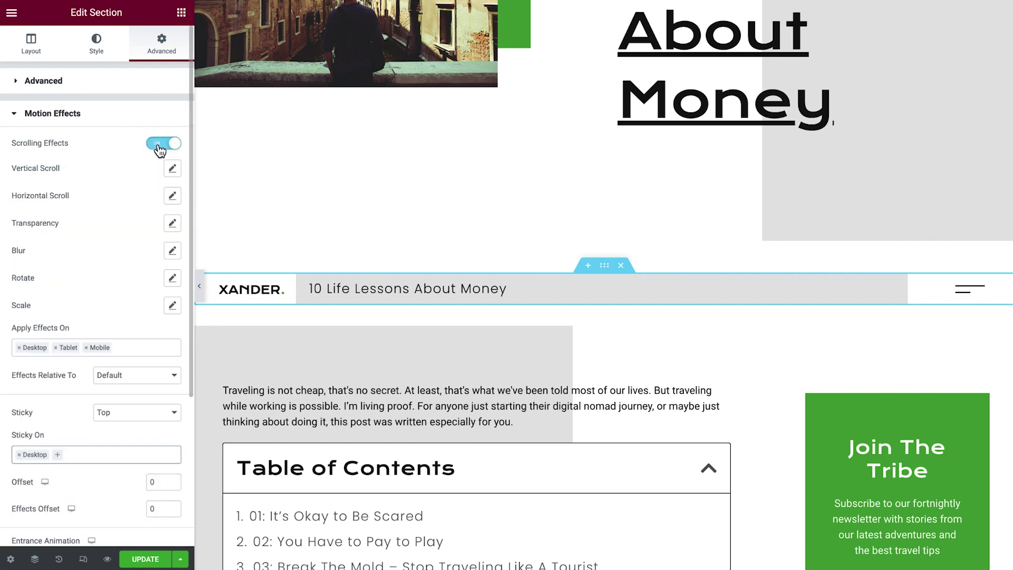
left_click(172, 223)
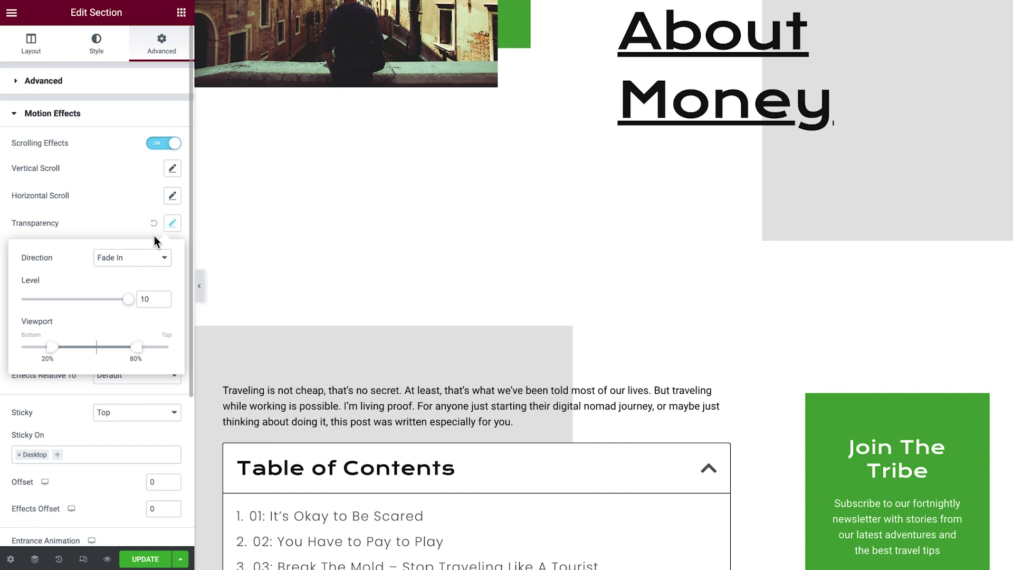
left_click_drag(55, 348, 57, 348)
left_click_drag(133, 354, 55, 342)
left_click(172, 227)
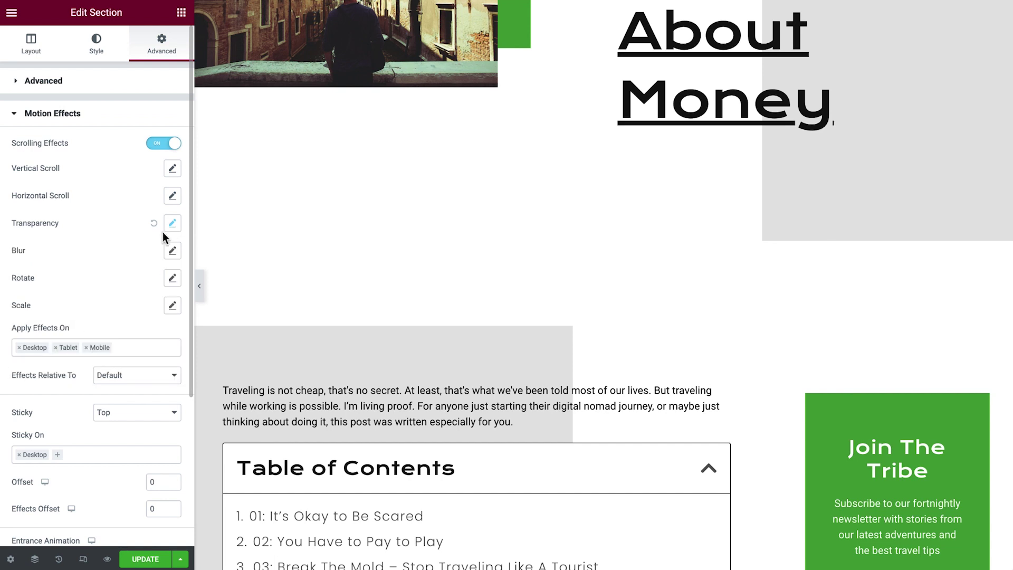
left_click(56, 348)
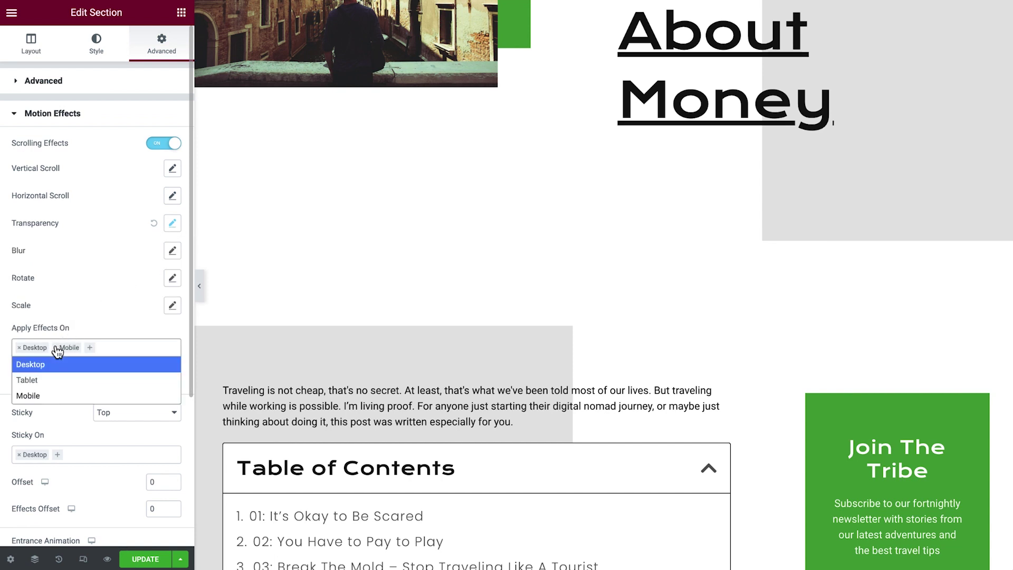
left_click(55, 347)
Set the desktop header section to Hide On Tablet and Mobile, then scroll the preview to check it
left_click(88, 320)
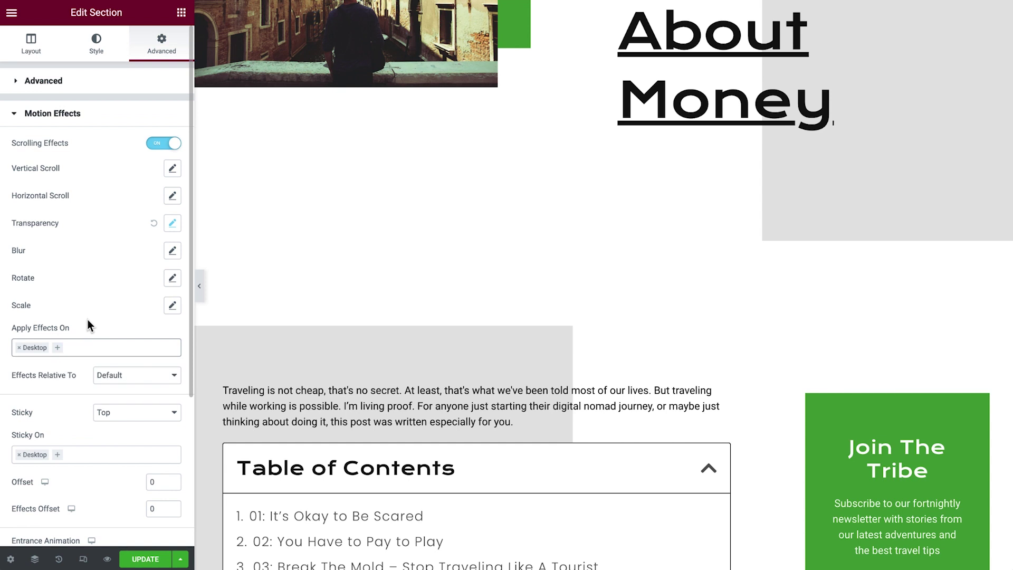
left_click(88, 115)
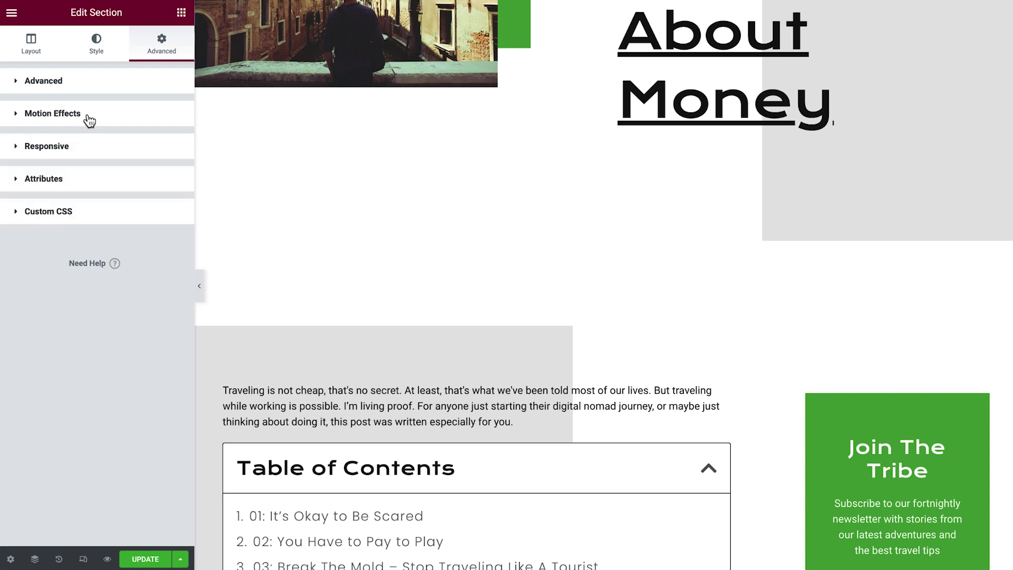
left_click(93, 154)
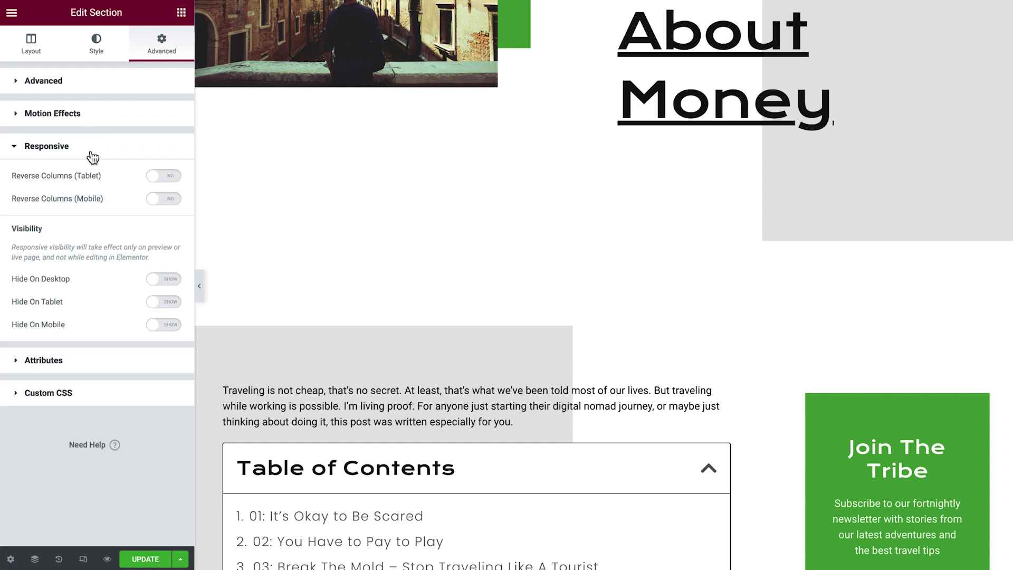
left_click(156, 306)
left_click(157, 326)
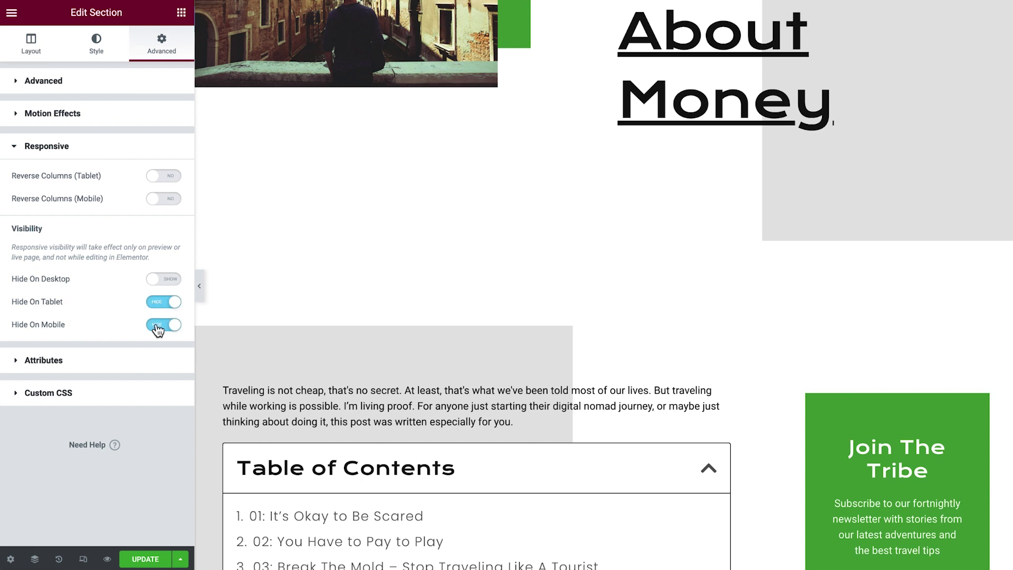
scroll(201, 317, "down", 5)
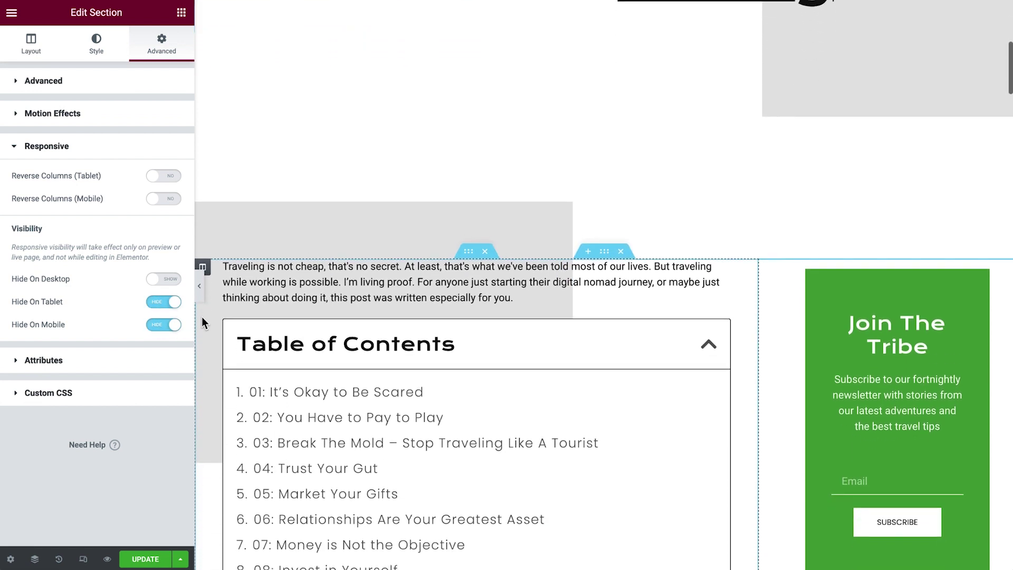
scroll(202, 317, "down", 5)
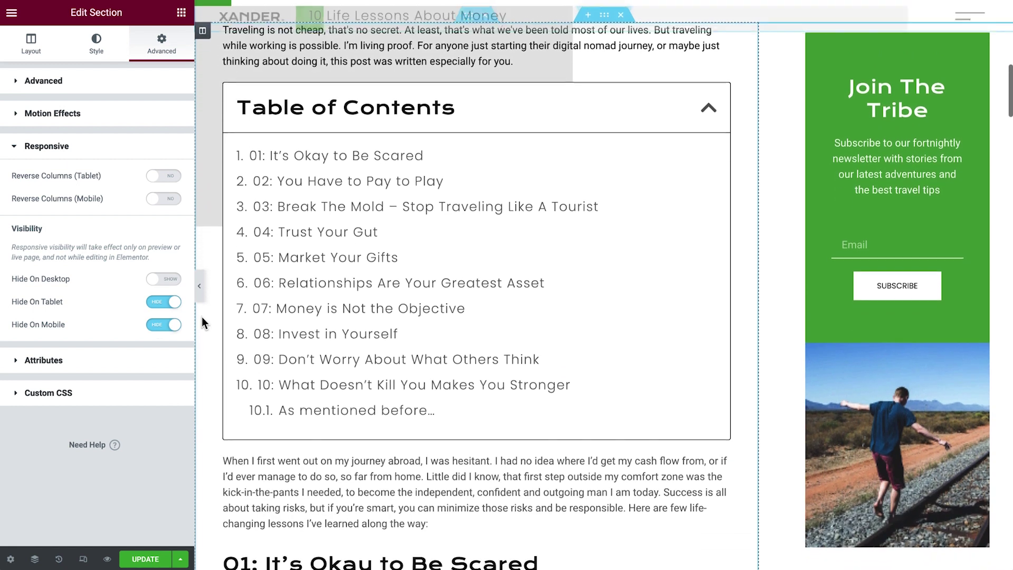
scroll(202, 317, "down", 5)
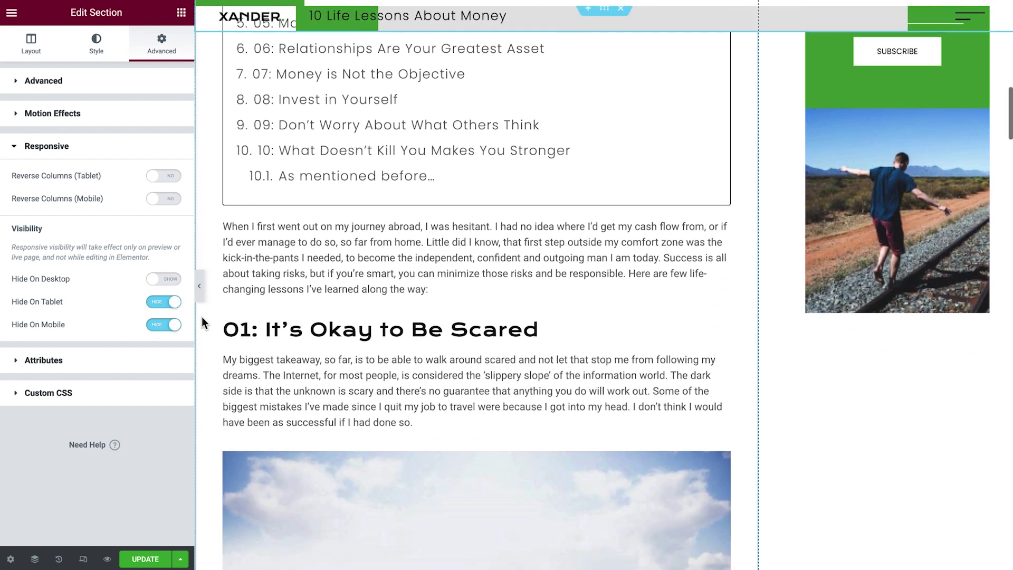
scroll(202, 317, "down", 3)
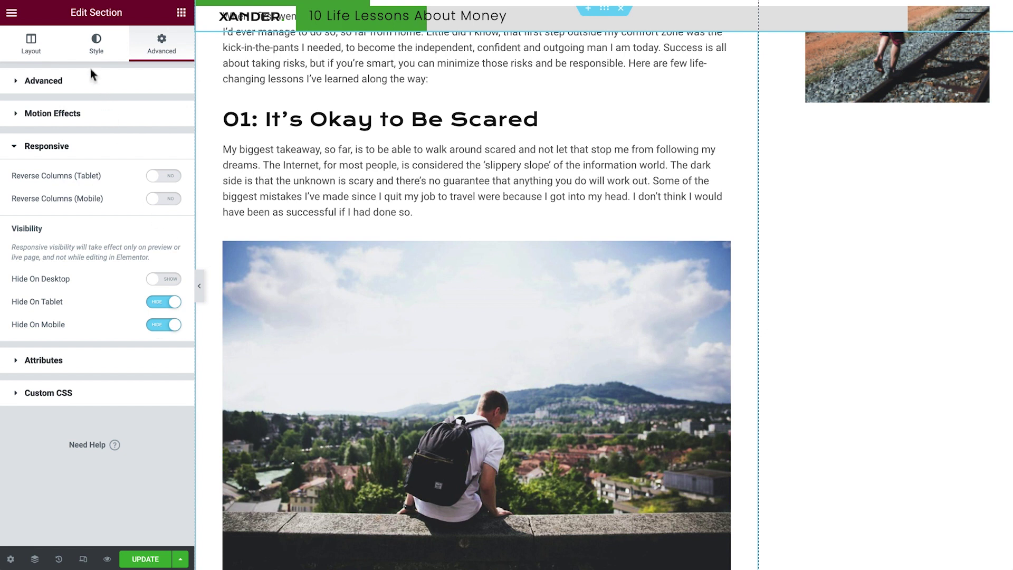
Set the header section's background colour to the global White Element colour
left_click(95, 49)
left_click(154, 168)
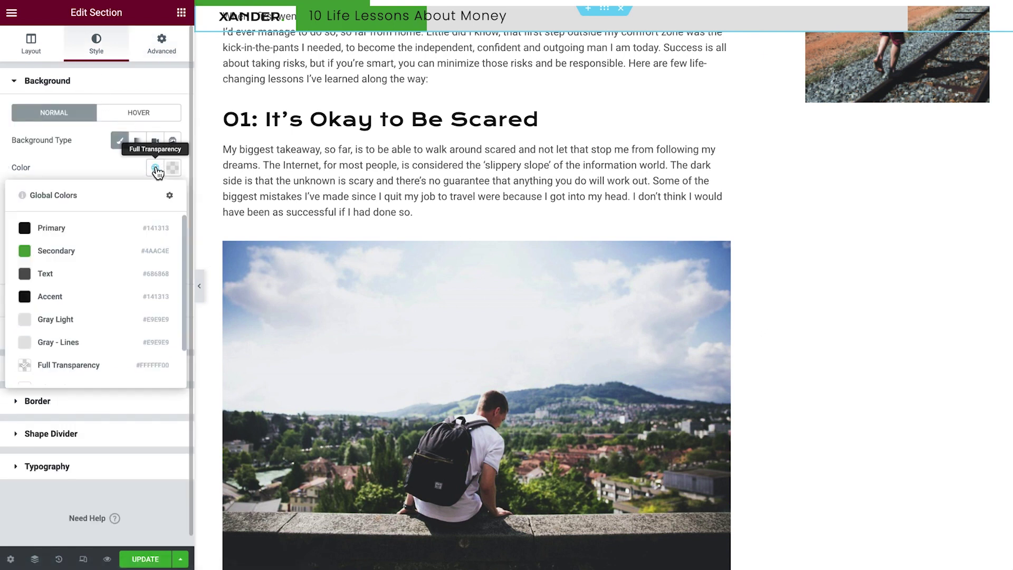
scroll(111, 345, "down", 1)
left_click(100, 370)
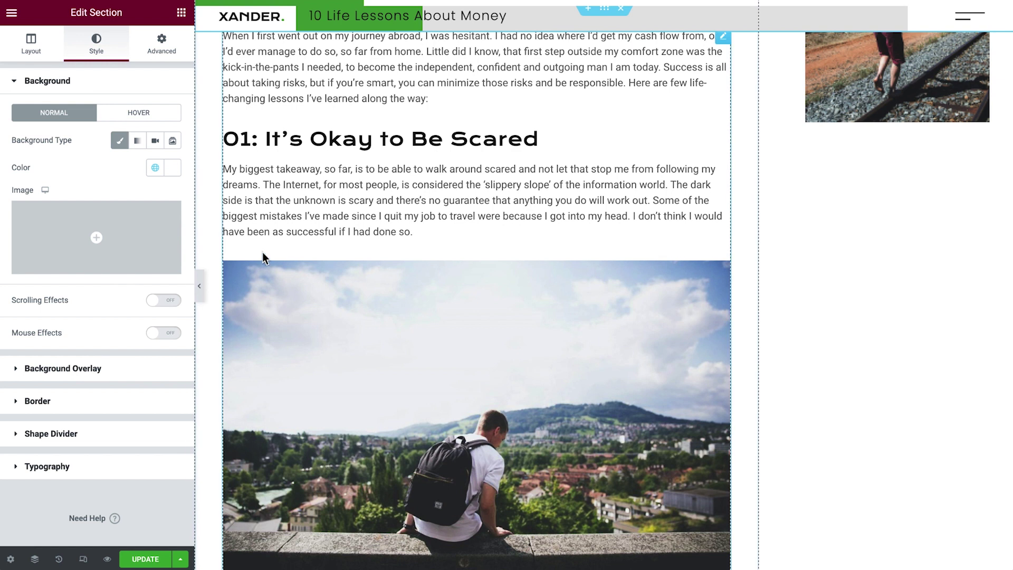
Remove Desktop from the original tracker section's Sticky On and switch Hide On Desktop to Hide
left_click(161, 42)
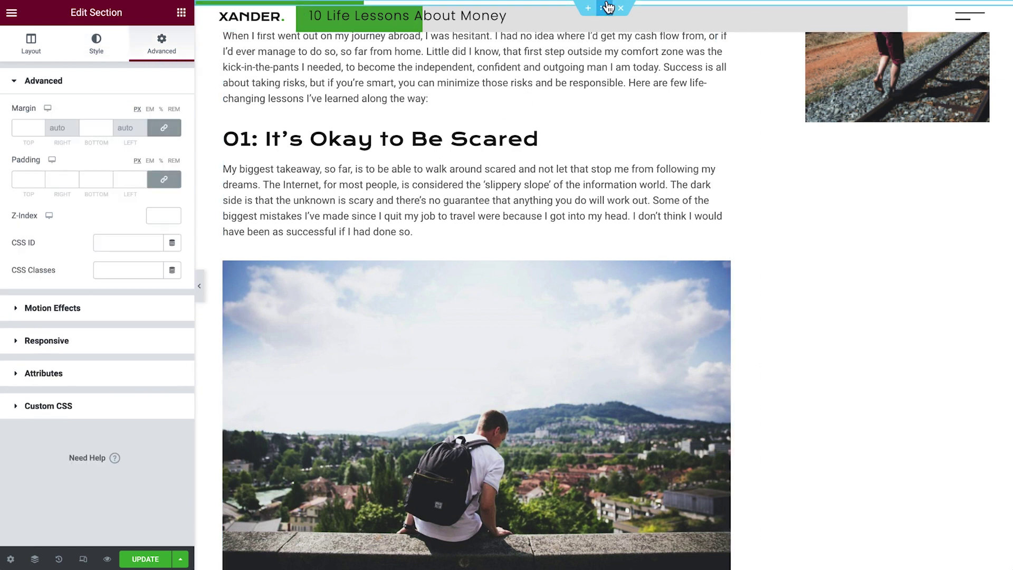
left_click(141, 310)
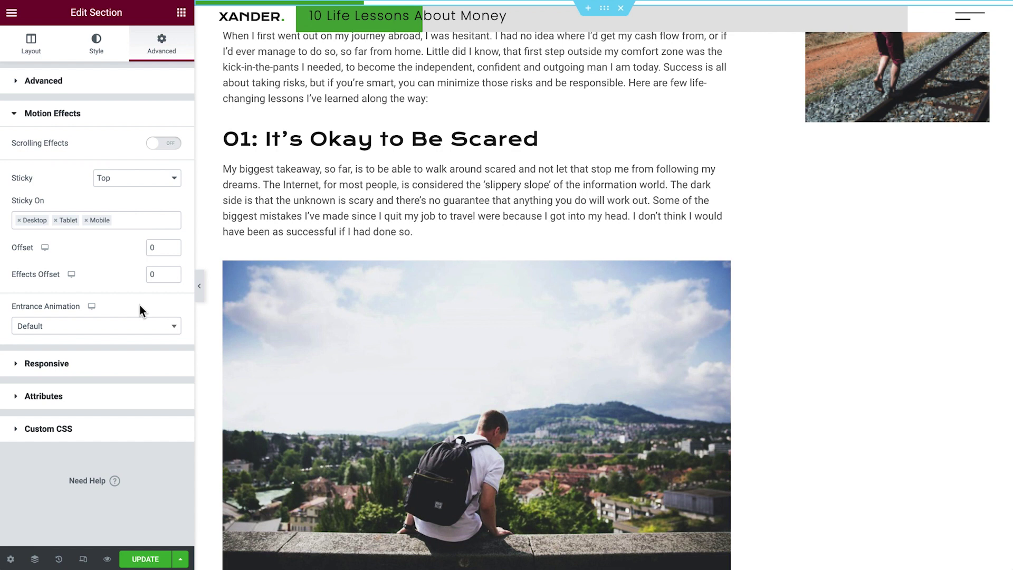
left_click(18, 220)
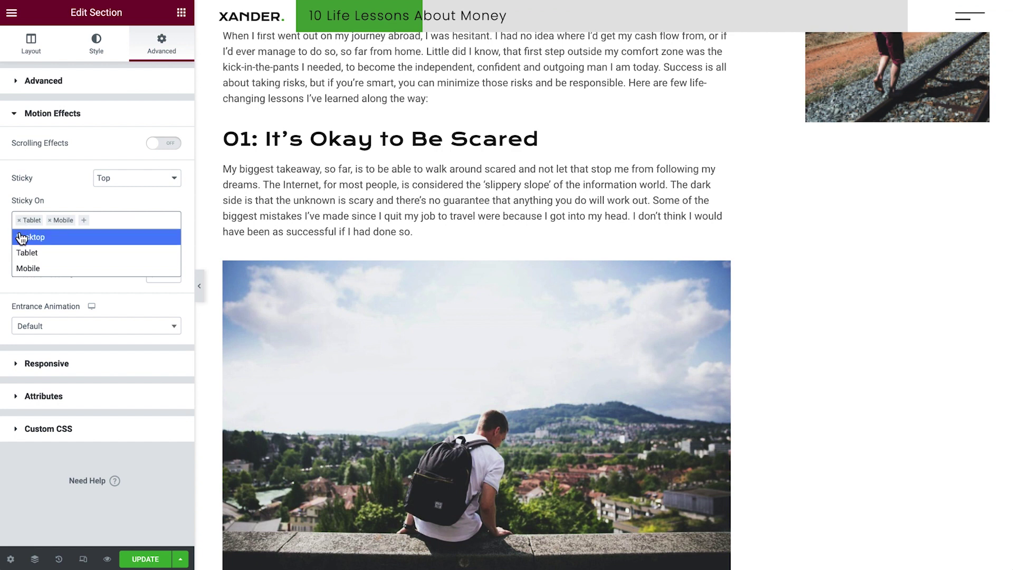
left_click(87, 364)
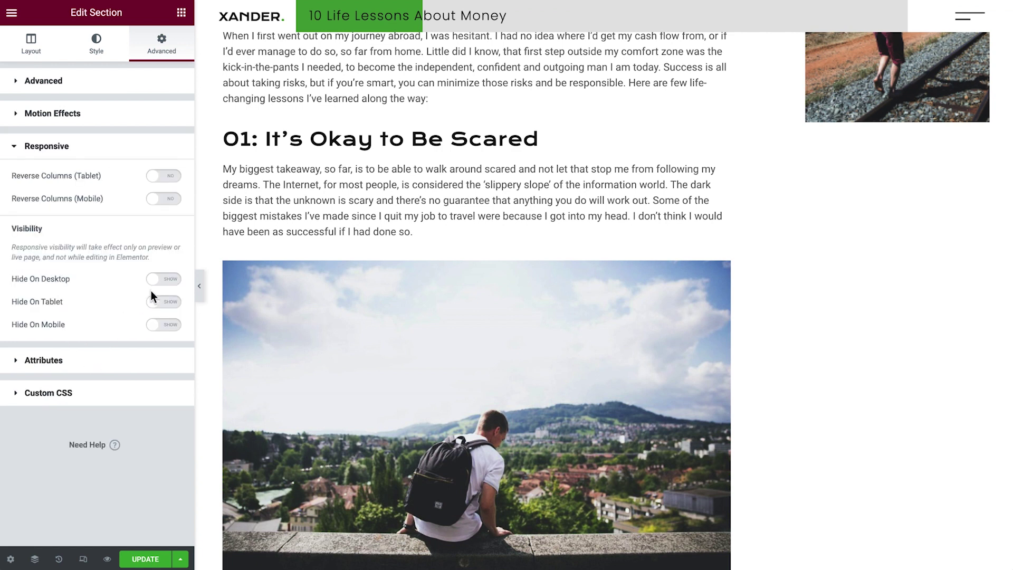
left_click(167, 281)
Collapse the editor, scroll to watch the progress bar grow, then enter responsive mode with Ctrl+Shift+M
left_click(199, 284)
scroll(199, 283, "down", 8)
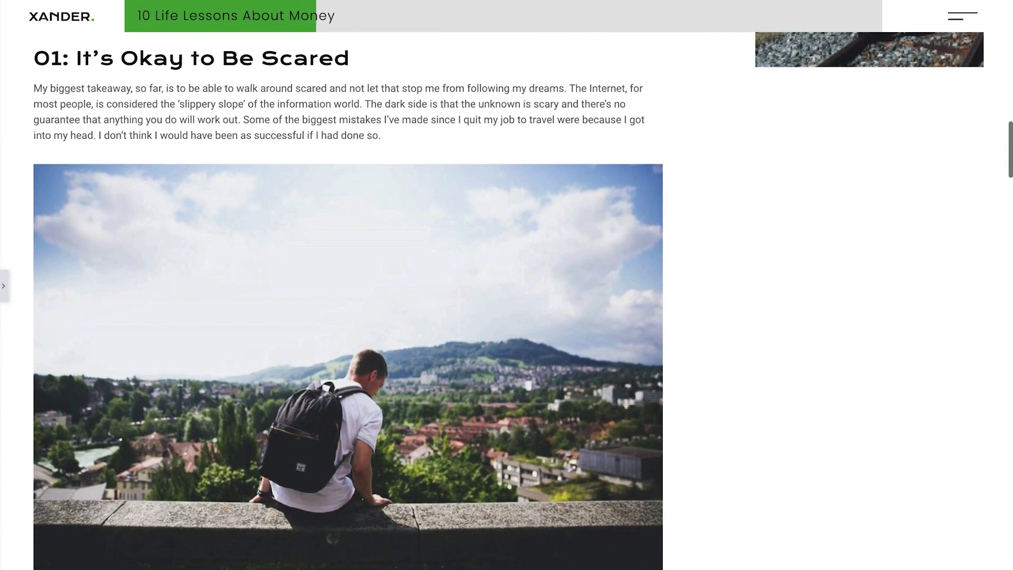
scroll(348, 285, "down", 7)
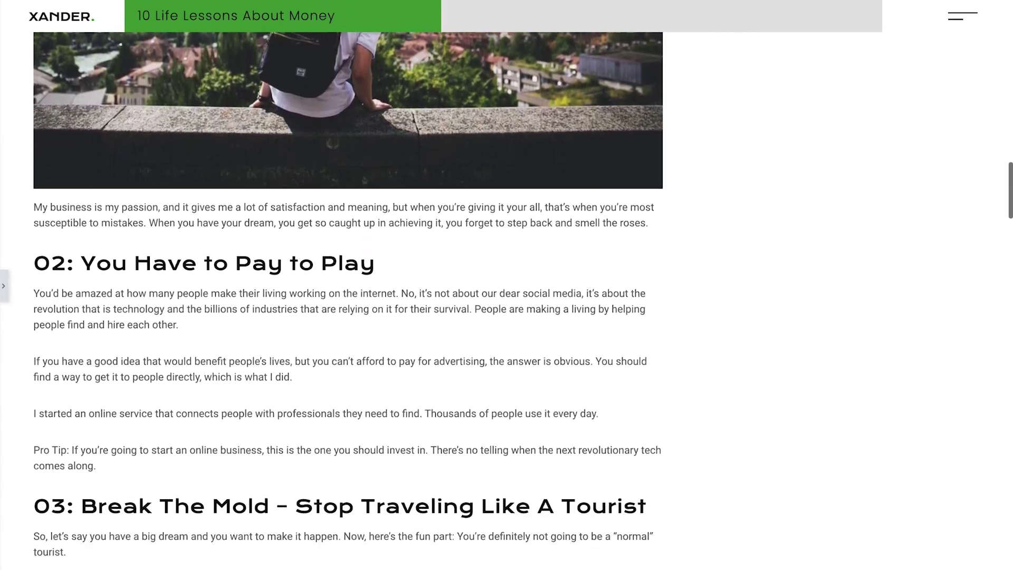
scroll(348, 285, "down", 3)
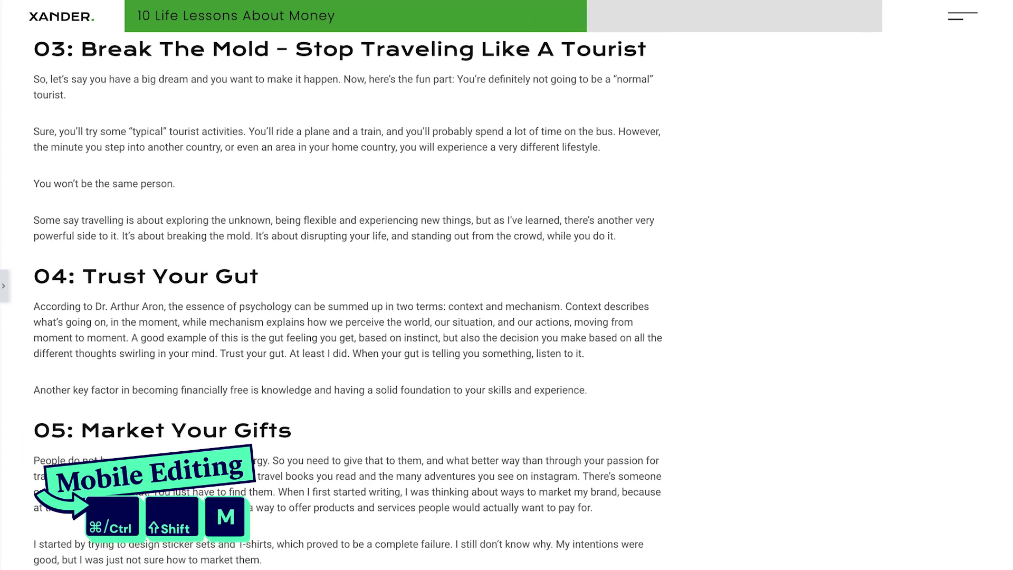
key("ctrl+shift+m")
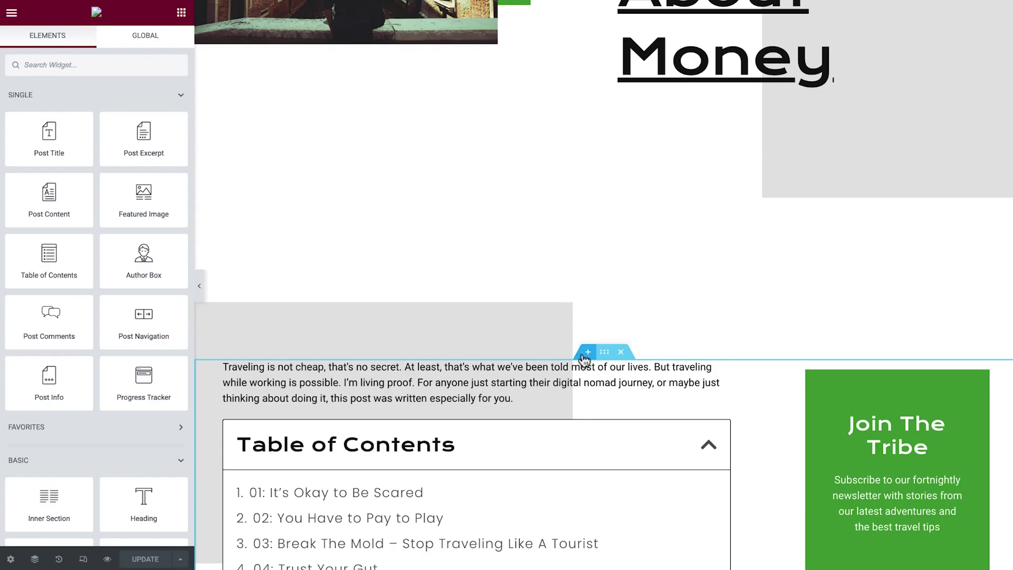
Insert a one-column section above the post content and set its Sticky option to Top
left_click(587, 352)
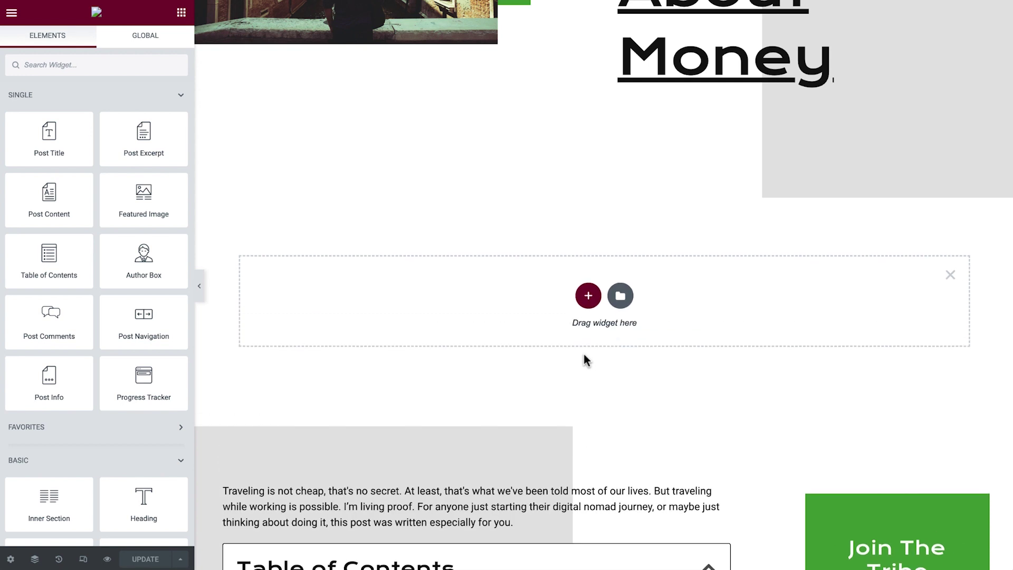
left_click(585, 295)
left_click(430, 329)
left_click(154, 178)
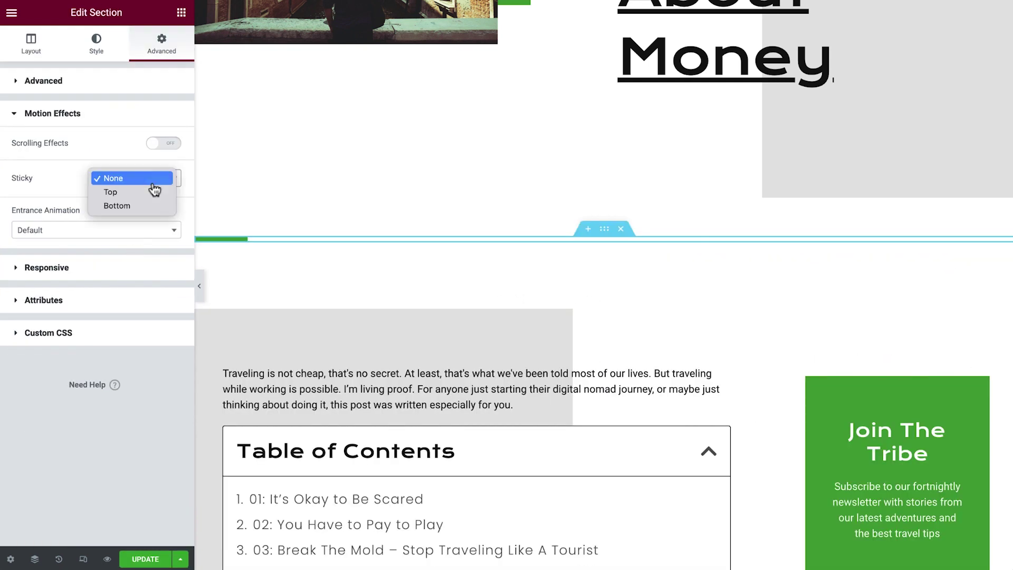
left_click(150, 192)
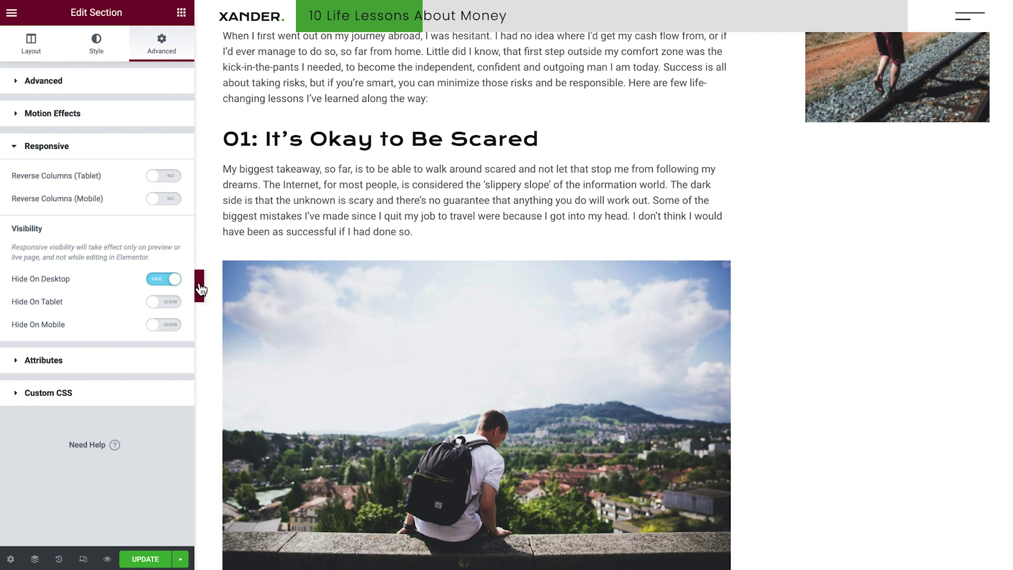
Collapse the editor and scroll the article, watching the green tracker stretch past the post title
left_click(196, 284)
scroll(199, 287, "down", 3)
scroll(348, 285, "down", 8)
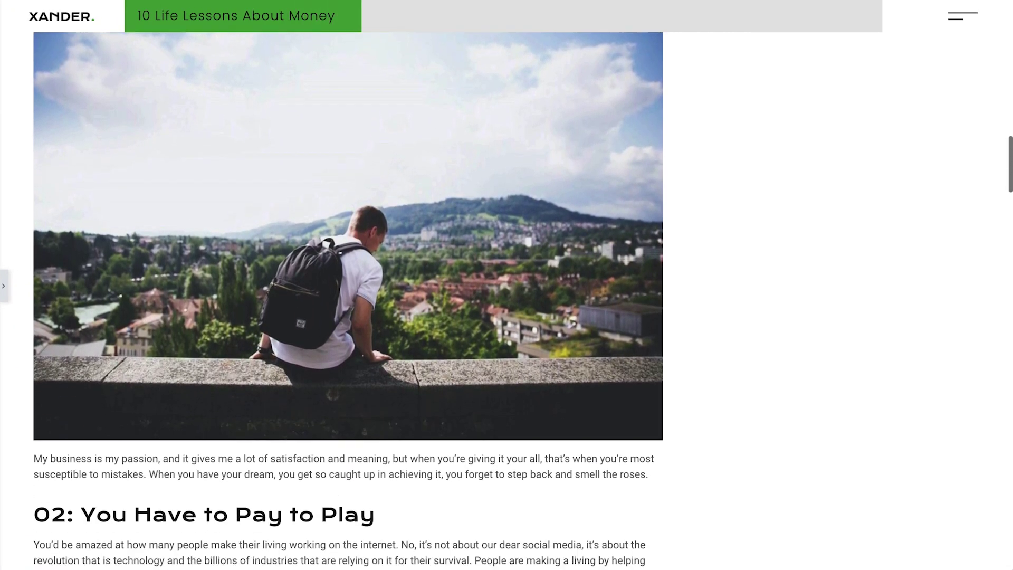
scroll(348, 285, "down", 7)
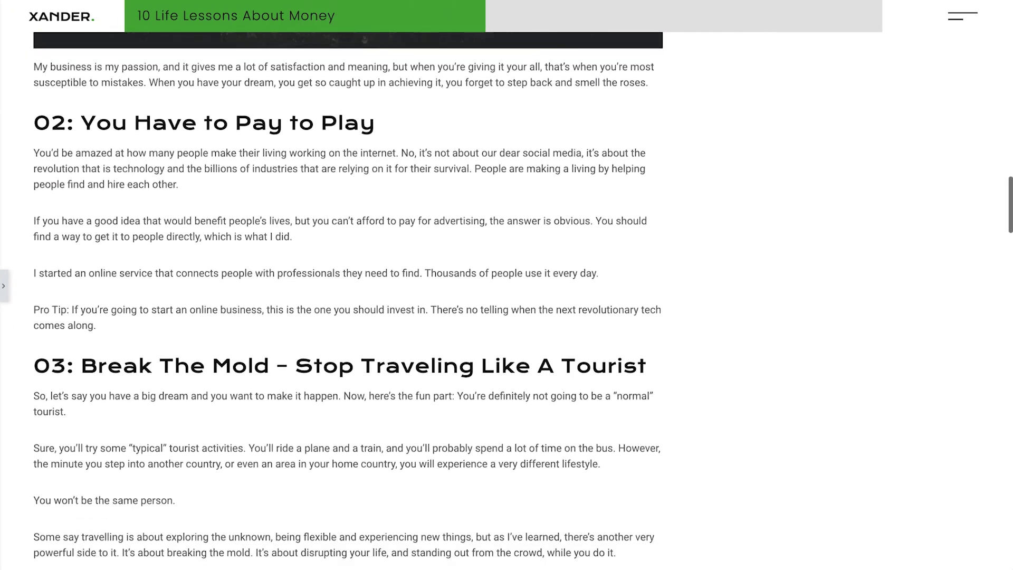